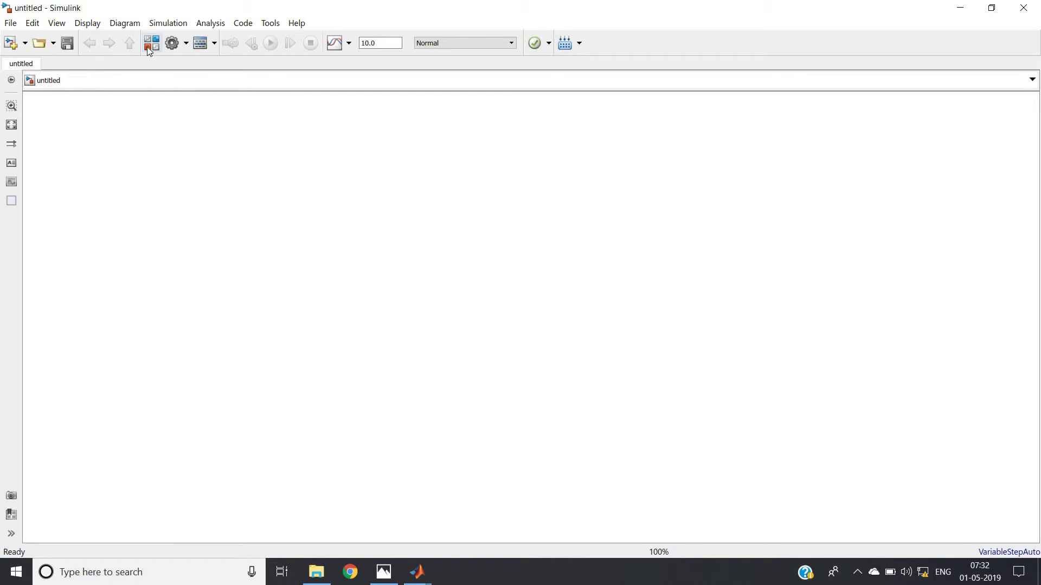
Open the Simulink Library Browser and search it for "Sin wave"
{"action": "left_click", "coordinate": [148, 47]}
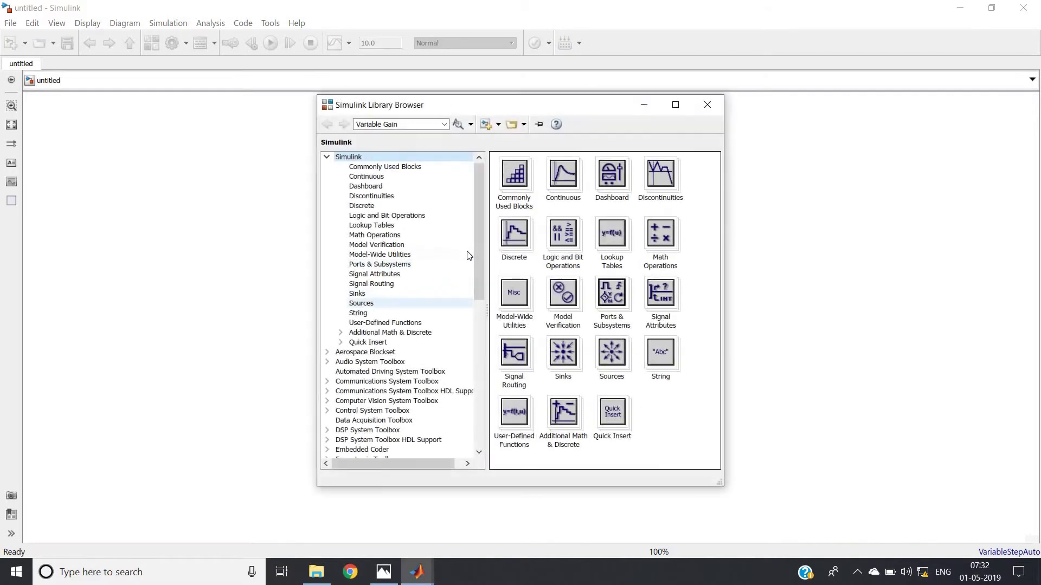
{"action": "double_click", "coordinate": [414, 126]}
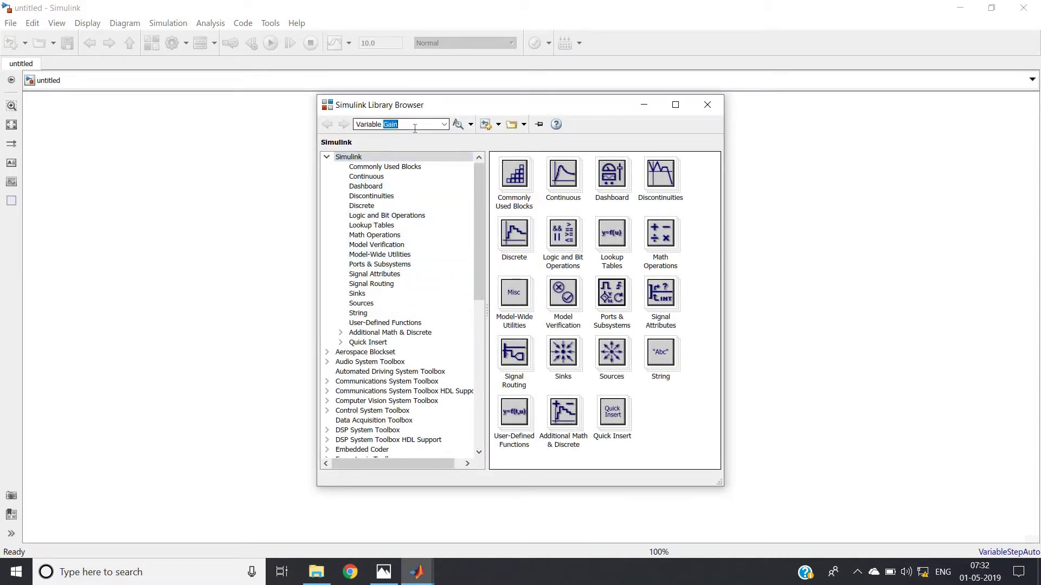
{"action": "key", "text": "BackSpace"}
{"action": "key", "text": "BackSpace"}
{"action": "key", "text": "BackSpace"}
{"action": "key", "text": "BackSpace"}
{"action": "key", "text": "BackSpace"}
{"action": "key", "text": "BackSpace"}
{"action": "key", "text": "BackSpace"}
{"action": "key", "text": "BackSpace"}
{"action": "key", "text": "BackSpace"}
{"action": "key", "text": "BackSpace"}
{"action": "type", "text": "Sin w"}
{"action": "key", "text": "Return"}
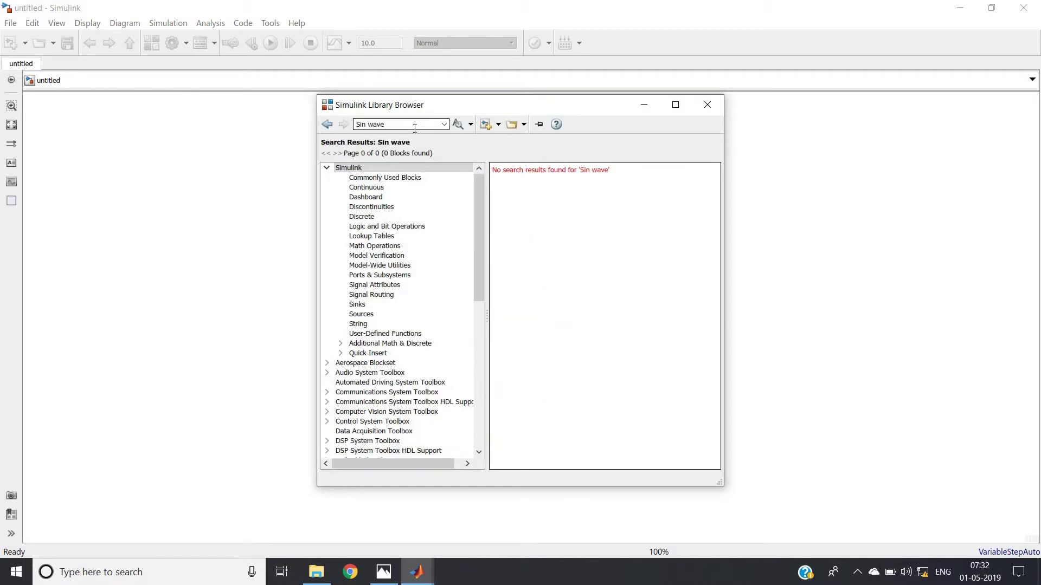
Search the block library for "sine wave" and add the Sine Wave block from Simulink Sources to the empty model
{"action": "left_click", "coordinate": [366, 124]}
{"action": "left_click", "coordinate": [366, 124]}
{"action": "type", "text": "e"}
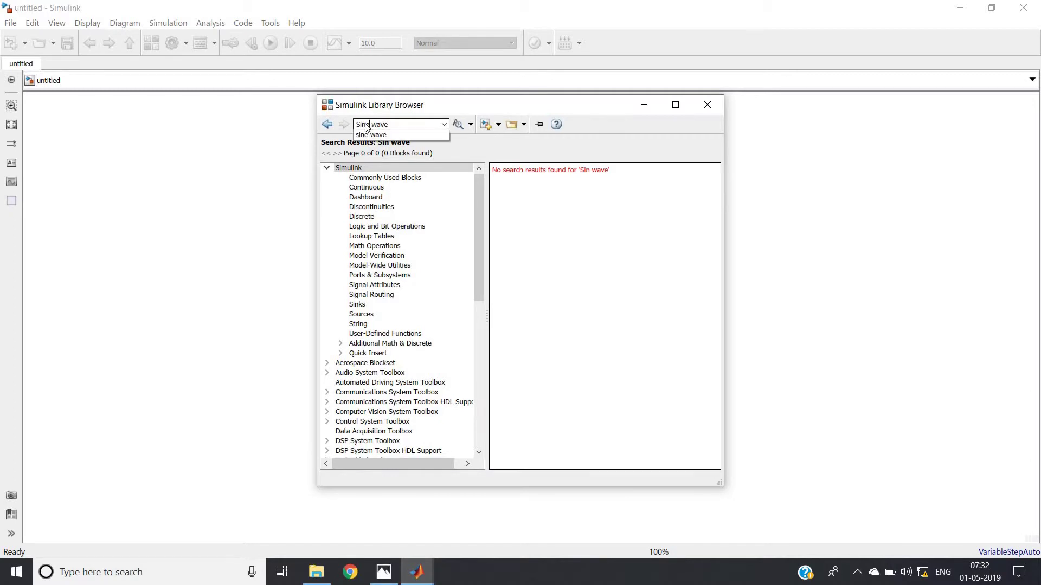
{"action": "left_click", "coordinate": [366, 124]}
{"action": "key", "text": "BackSpace"}
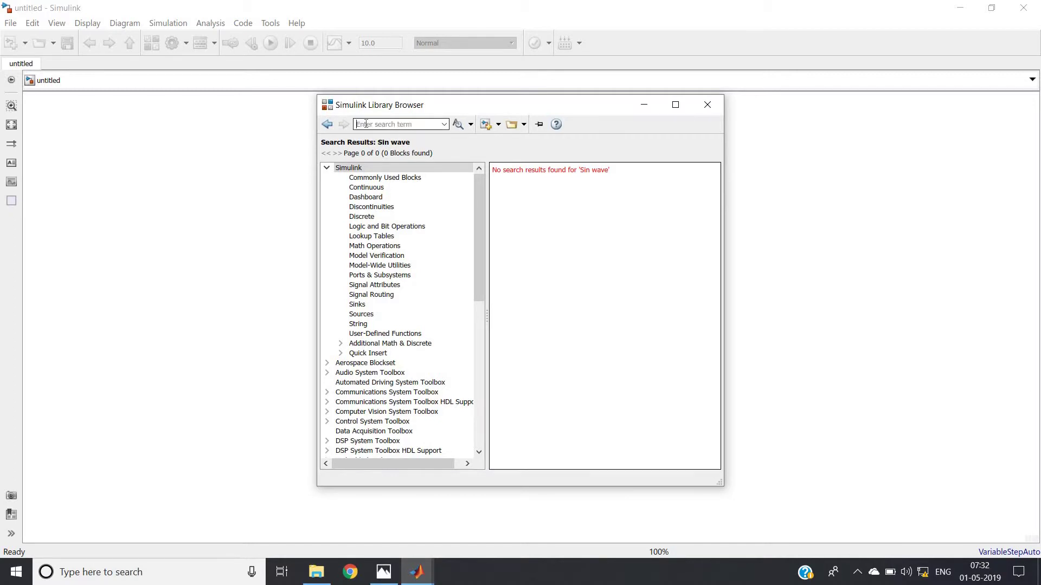
{"action": "type", "text": "Sine wave"}
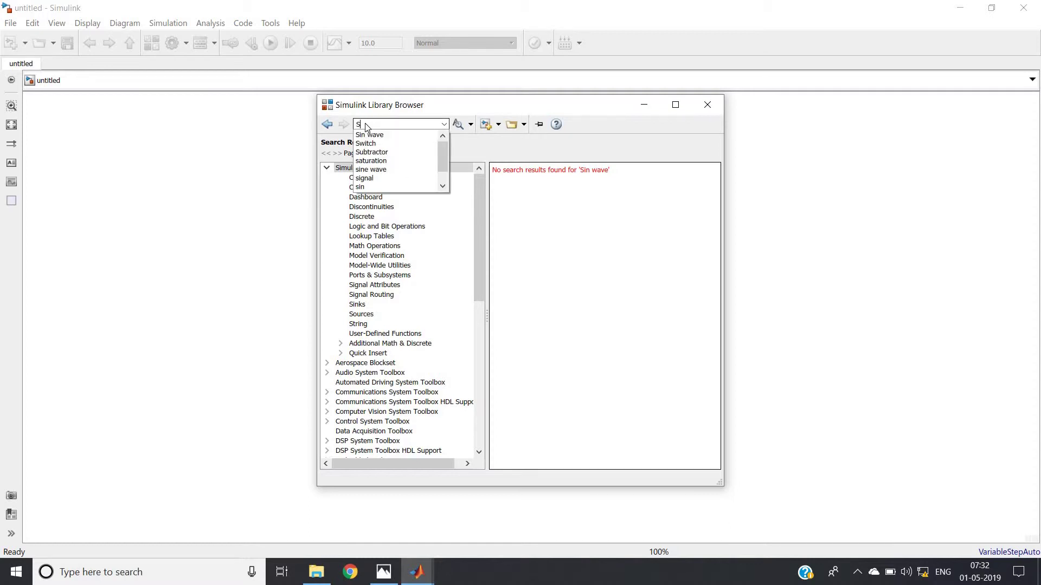
{"action": "key", "text": "Return"}
{"action": "double_click", "coordinate": [397, 123]}
{"action": "key", "text": "Return"}
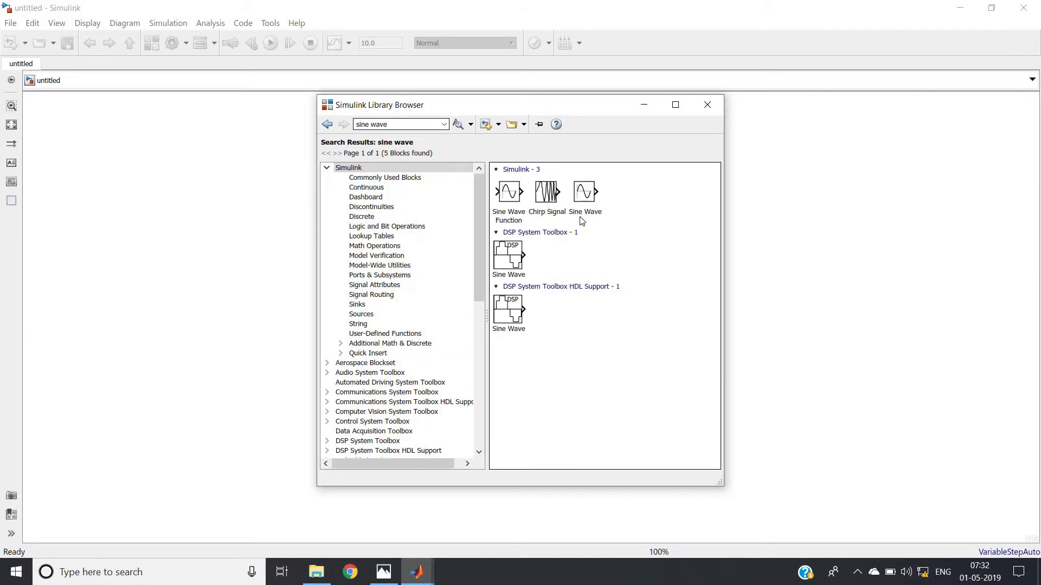
{"action": "left_click", "coordinate": [585, 200]}
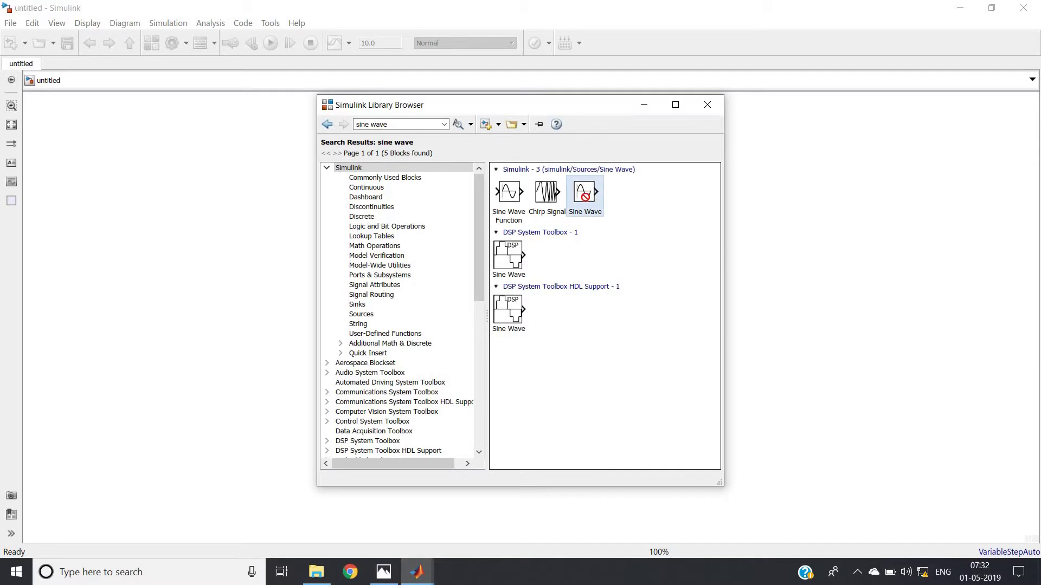
{"action": "left_click", "coordinate": [187, 237]}
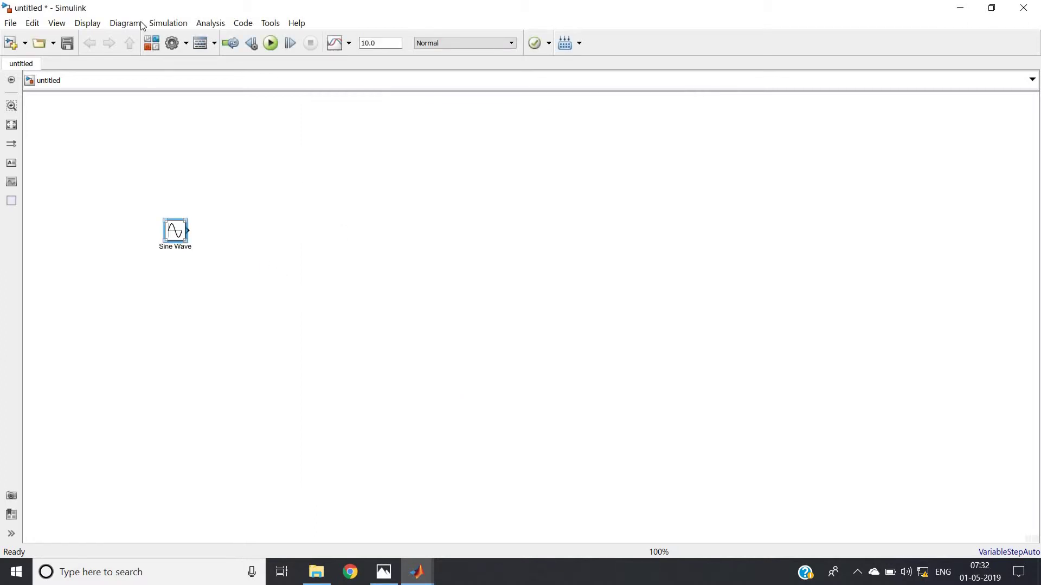
Add a Dead Zone block from the Simulink Discontinuities library to the right of the Sine Wave block
{"action": "left_click", "coordinate": [152, 43]}
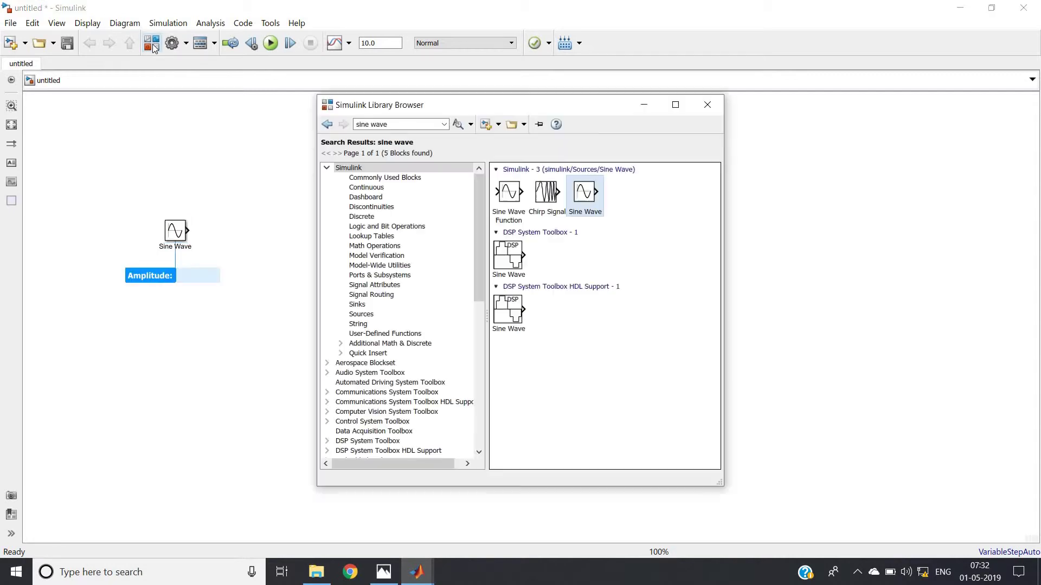
{"action": "double_click", "coordinate": [390, 124]}
{"action": "key", "text": "BackSpace"}
{"action": "key", "text": "BackSpace"}
{"action": "key", "text": "BackSpace"}
{"action": "key", "text": "BackSpace"}
{"action": "key", "text": "BackSpace"}
{"action": "key", "text": "BackSpace"}
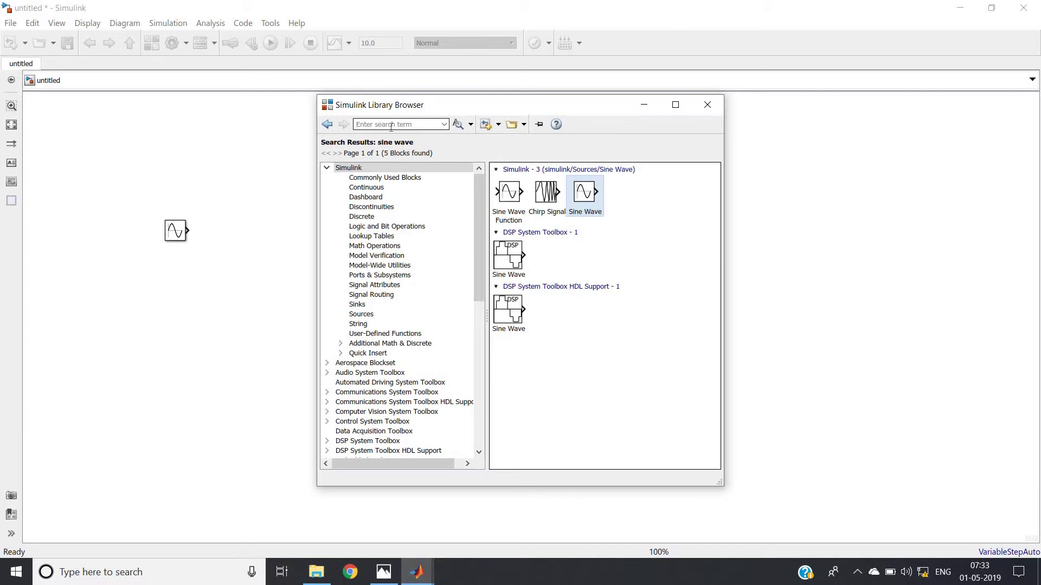
{"action": "left_click", "coordinate": [378, 188]}
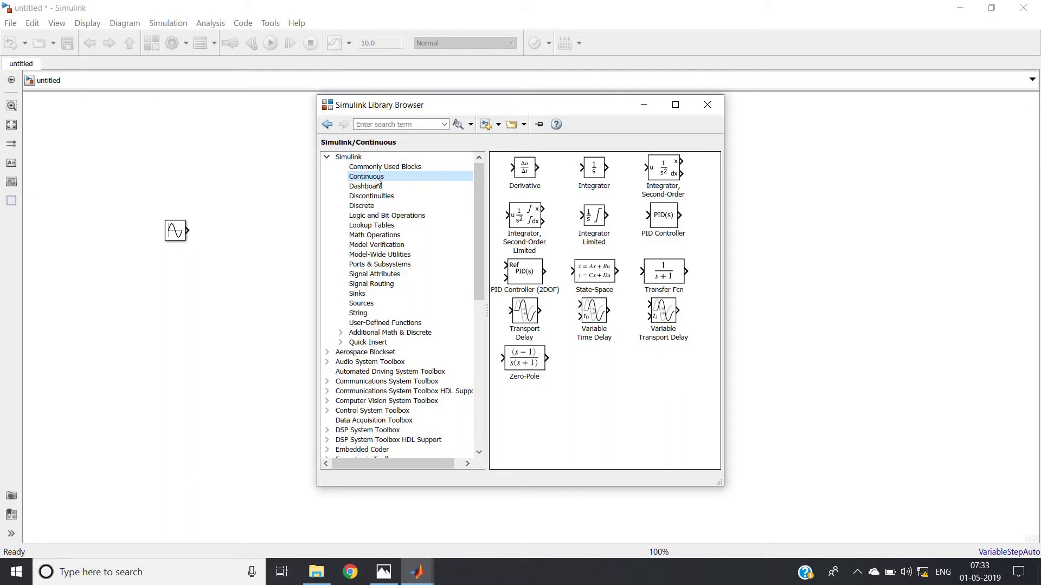
{"action": "left_click", "coordinate": [381, 197]}
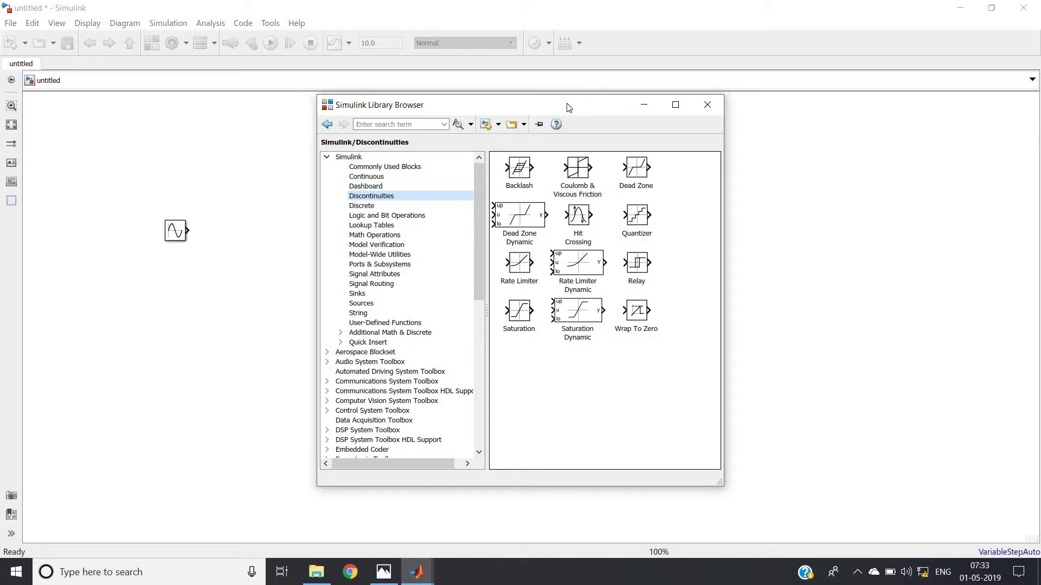
{"action": "left_click_drag", "start_coordinate": [678, 108], "coordinate": [834, 120]}
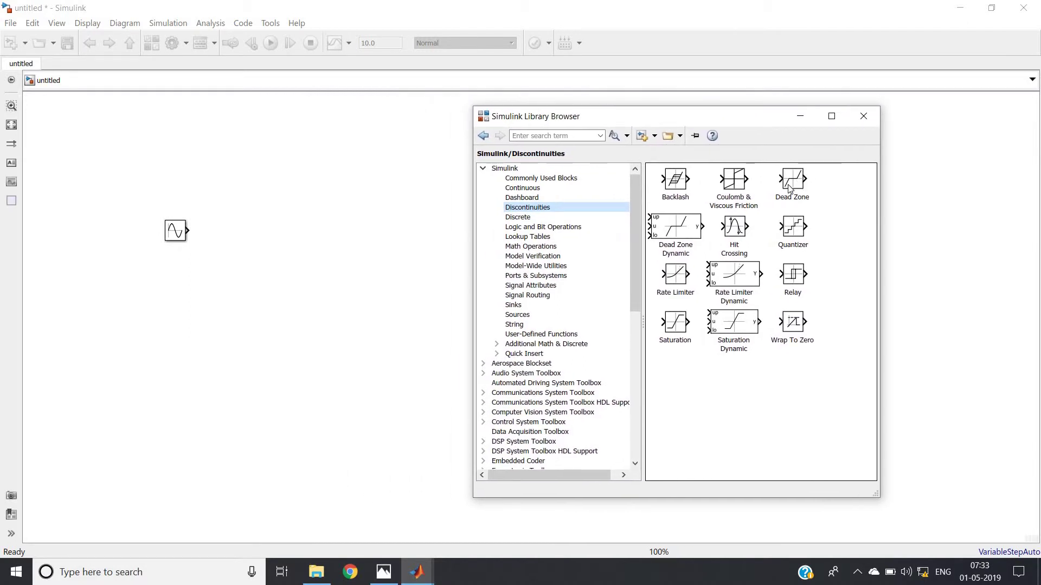
{"action": "left_click_drag", "start_coordinate": [789, 188], "coordinate": [353, 239]}
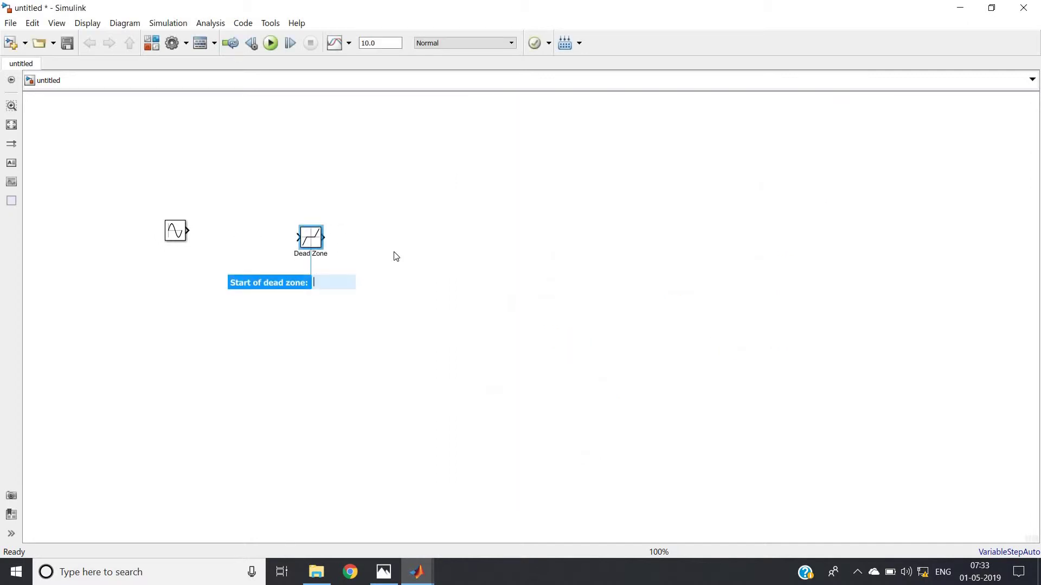
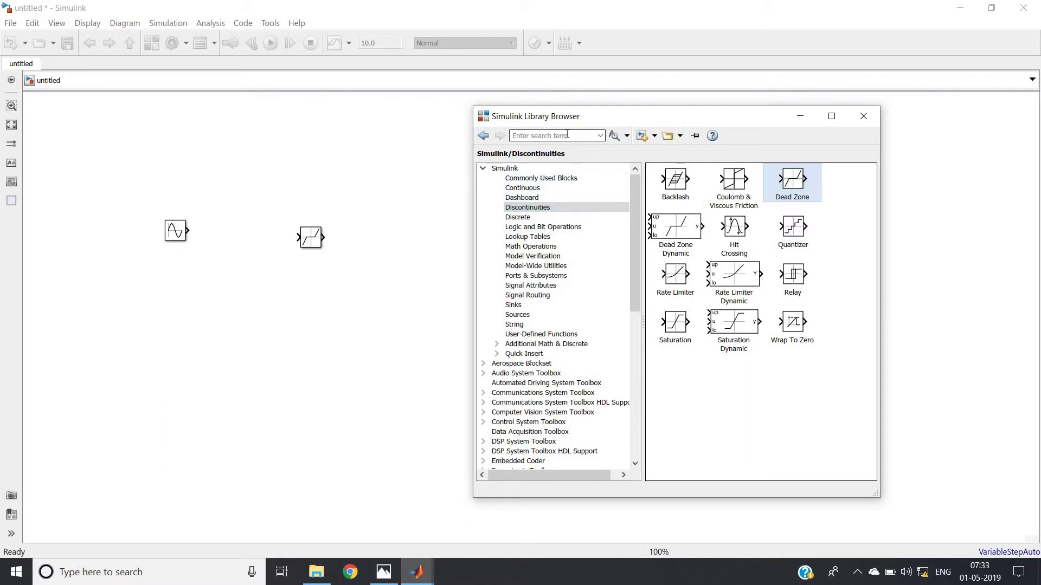
Search the library for "scope" and add a Scope block with 2 input ports to the right of the Dead Zone block
{"action": "type", "text": "Scope"}
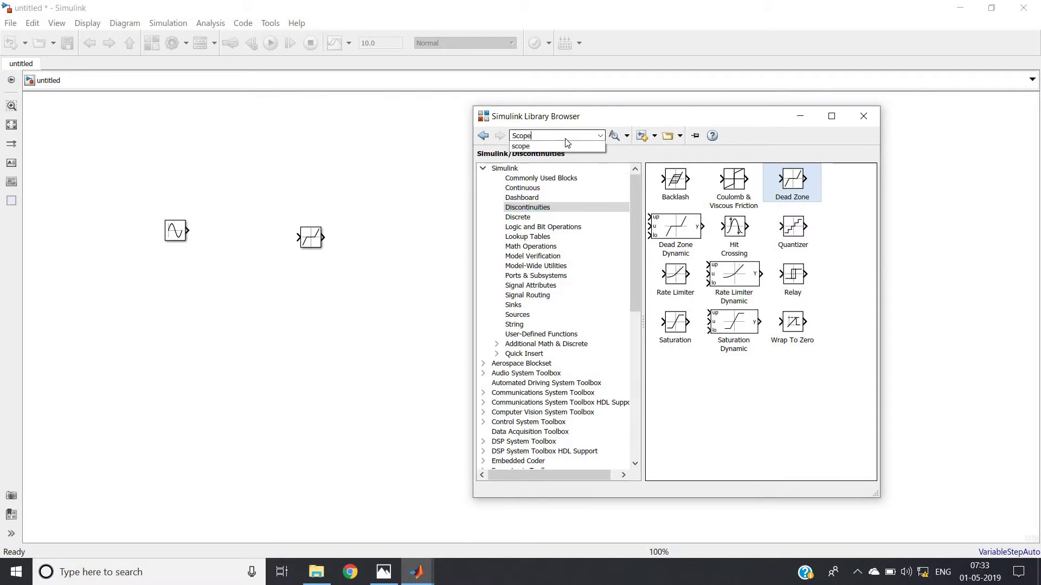
{"action": "key", "text": "Return"}
{"action": "key", "text": "Return"}
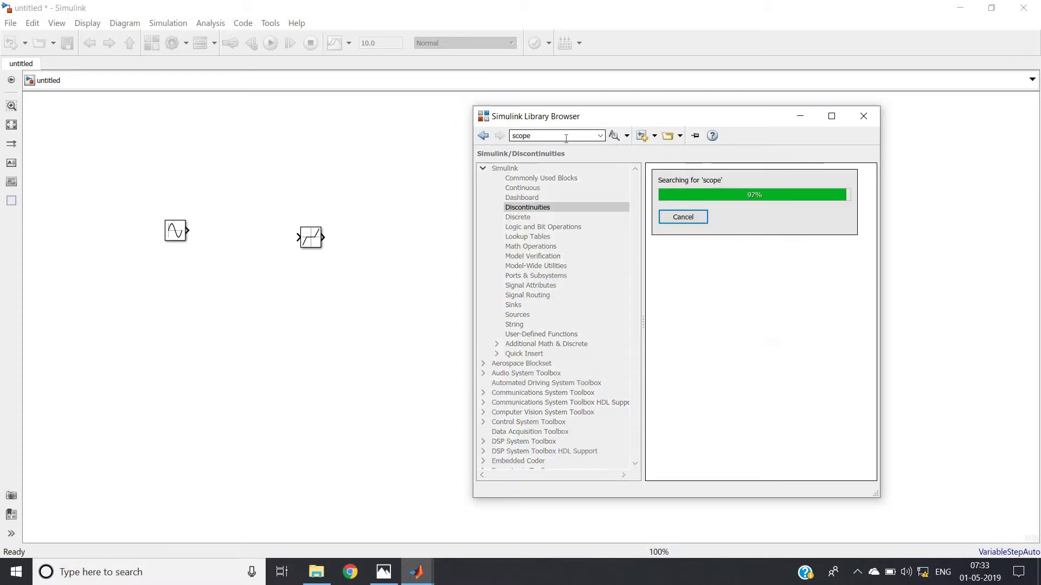
{"action": "left_click", "coordinate": [699, 208]}
{"action": "left_click_drag", "start_coordinate": [700, 208], "coordinate": [429, 249]}
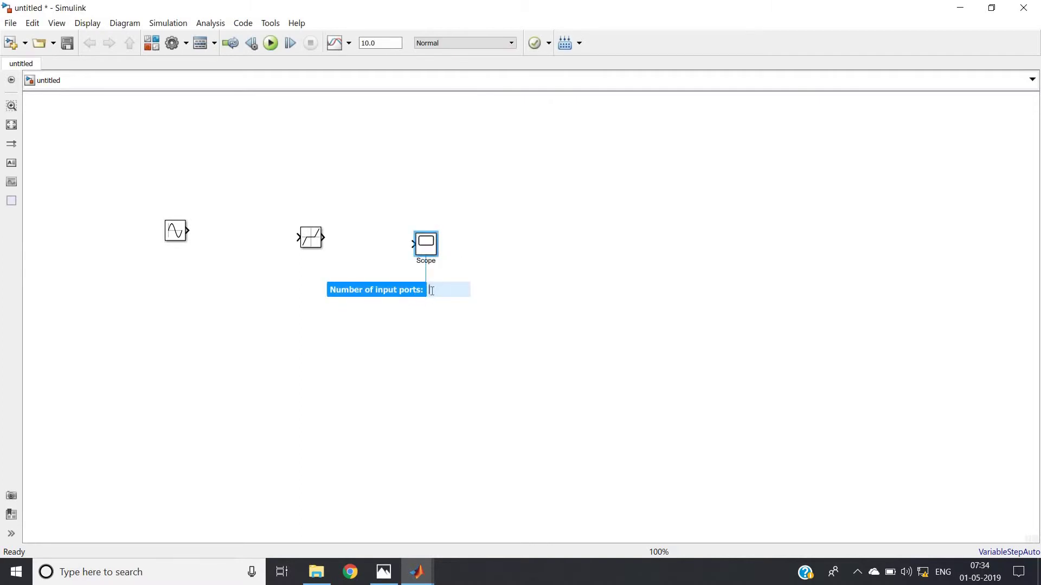
{"action": "type", "text": "2"}
{"action": "left_click", "coordinate": [518, 289]}
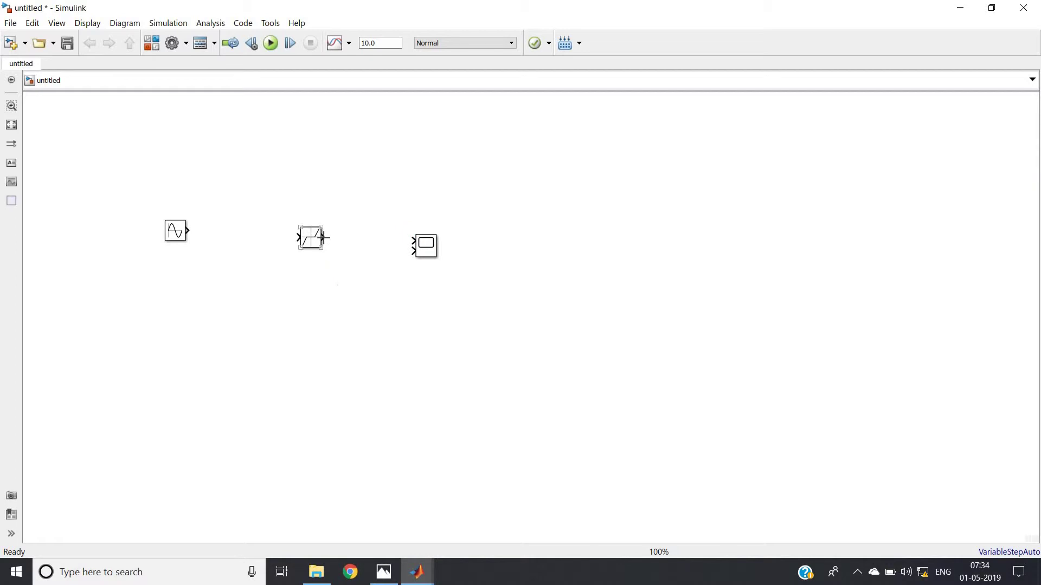
Wire the Sine Wave through the Dead Zone to the Scope's second input, and branch the sine signal to its first input
{"action": "left_click_drag", "start_coordinate": [324, 237], "coordinate": [418, 251]}
{"action": "left_click_drag", "start_coordinate": [186, 230], "coordinate": [298, 237]}
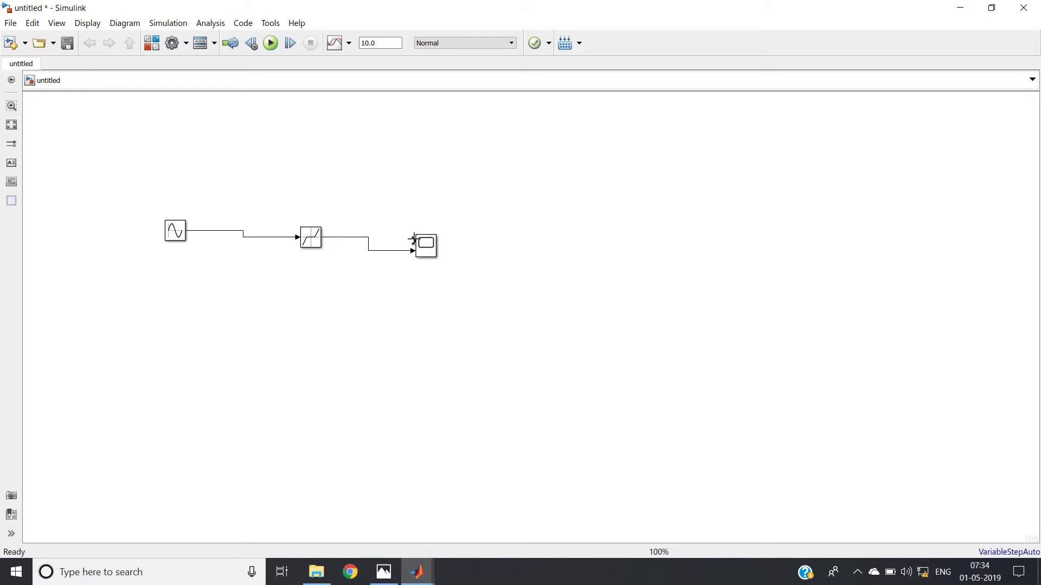
{"action": "left_click_drag", "start_coordinate": [413, 239], "coordinate": [220, 232]}
Set the Sine Wave block's amplitude to 2 and check the Dead Zone block's parameters, accepting them as they are
{"action": "left_click", "coordinate": [181, 237]}
{"action": "double_click", "coordinate": [180, 237]}
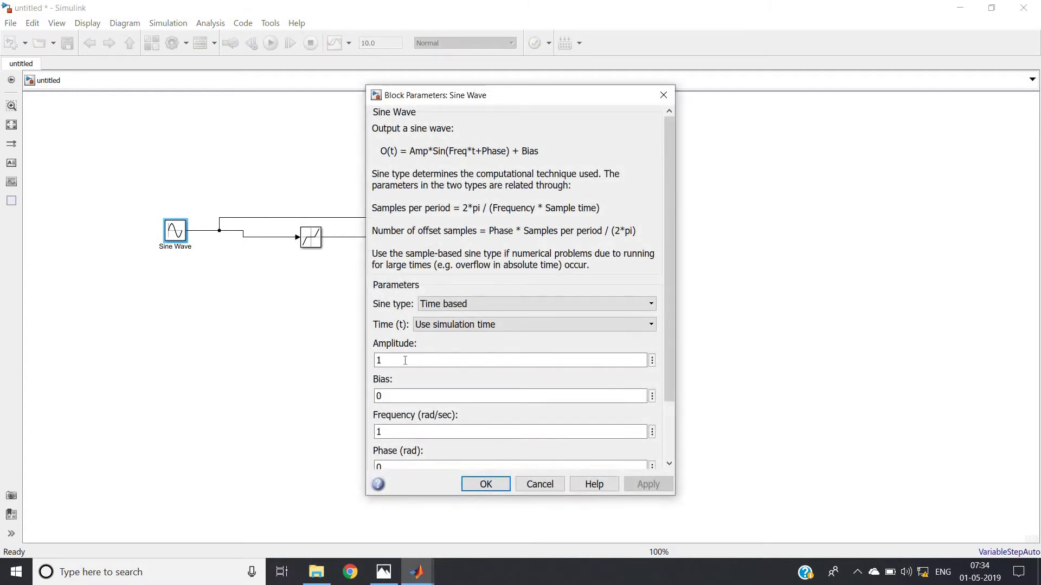
{"action": "double_click", "coordinate": [405, 361]}
{"action": "type", "text": "2"}
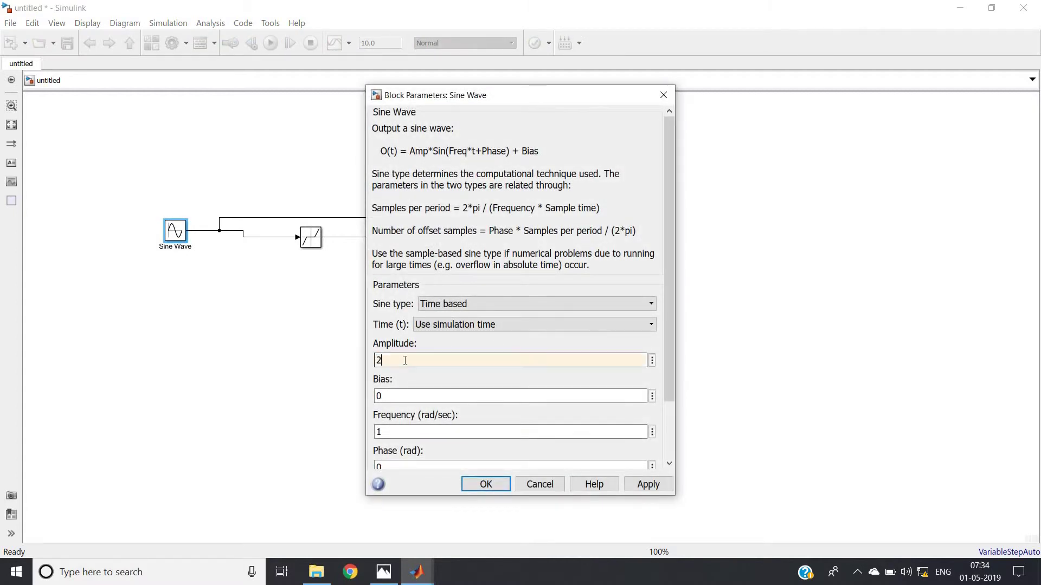
{"action": "key", "text": "Return"}
{"action": "double_click", "coordinate": [308, 245]}
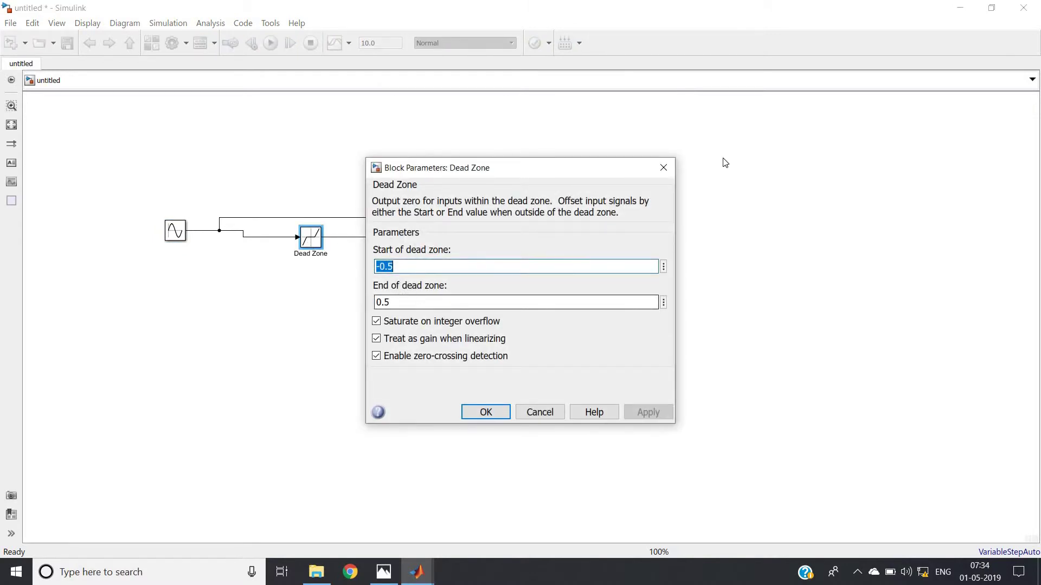
{"action": "key", "text": "Return"}
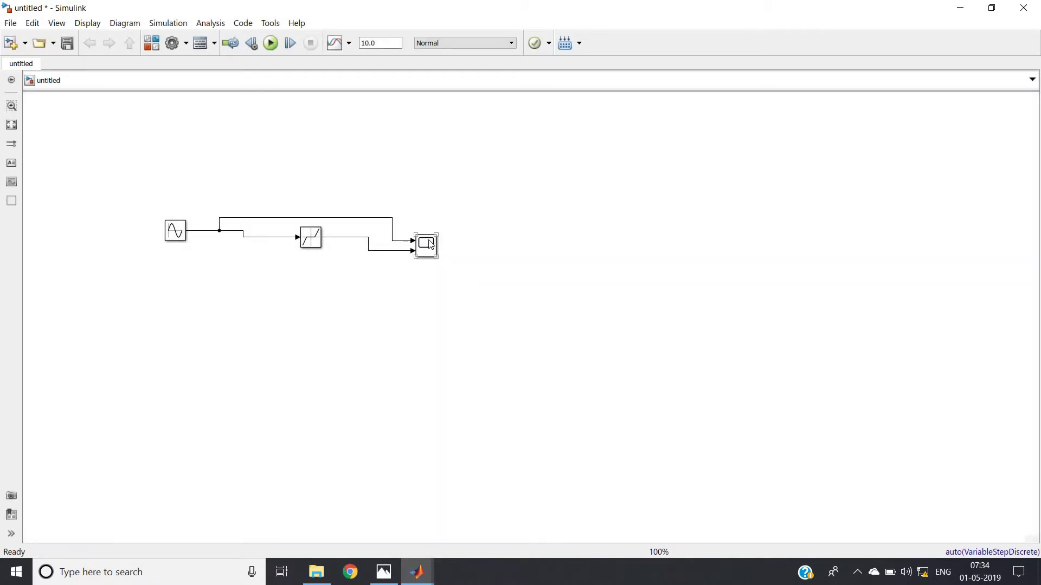
Open the Scope block's plot and maximize its window to view the sine and dead-zone signals
{"action": "left_click", "coordinate": [430, 243]}
{"action": "double_click", "coordinate": [430, 249]}
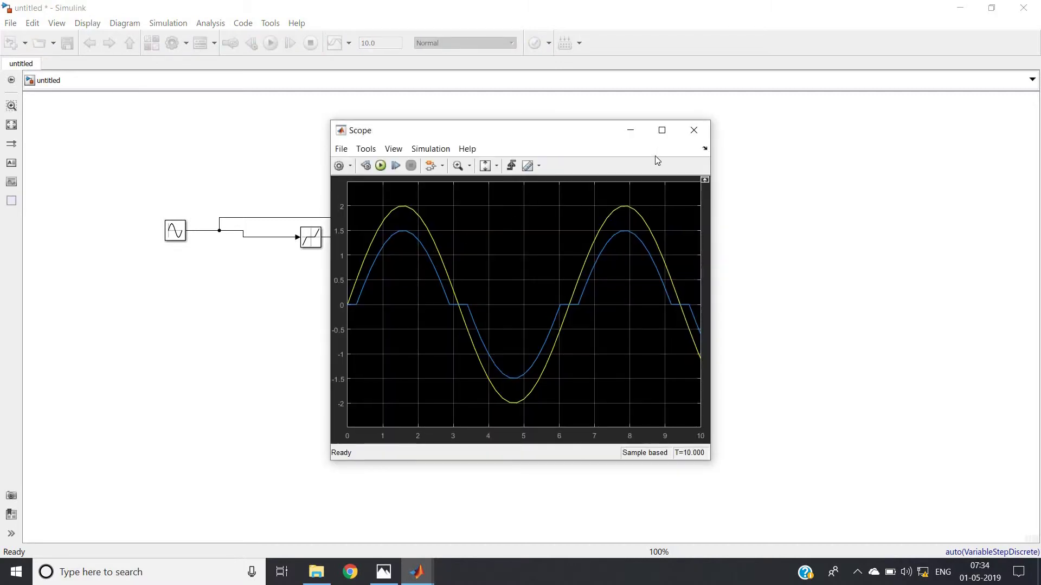
{"action": "left_click", "coordinate": [663, 130]}
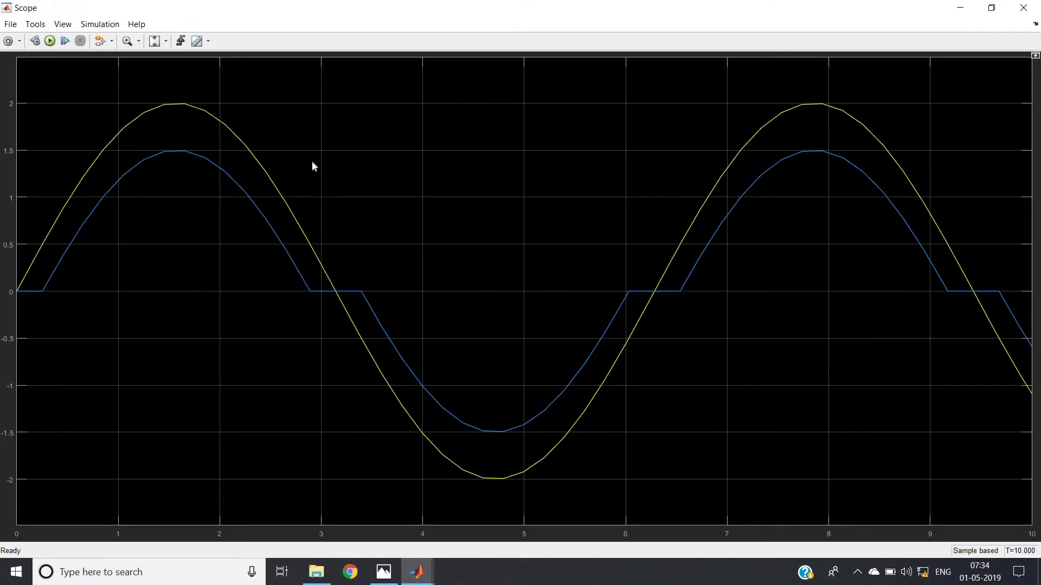
Change the Scope layout to two rows and one column so each signal has its own plot
{"action": "left_click", "coordinate": [59, 24]}
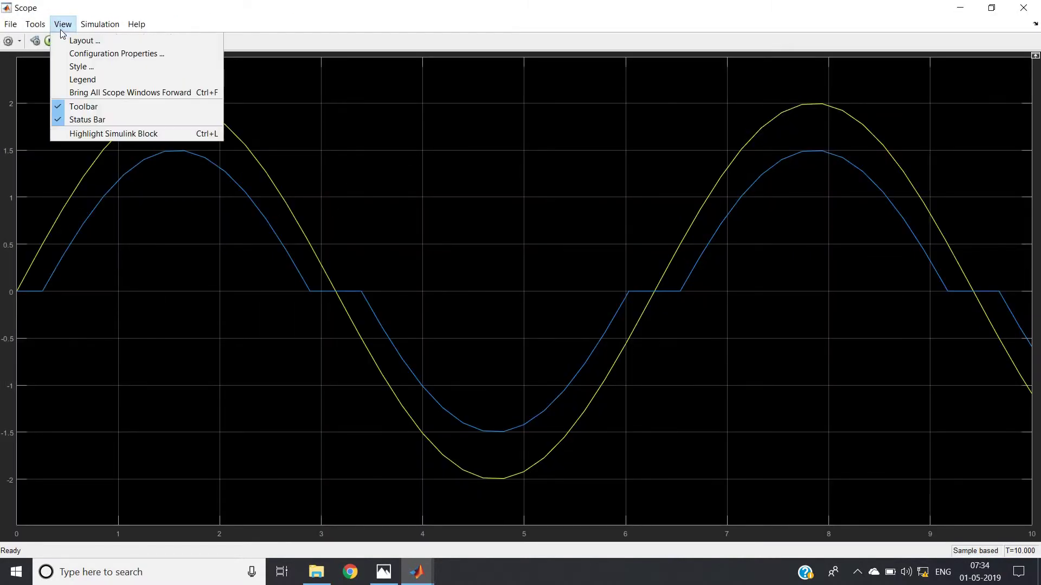
{"action": "left_click", "coordinate": [66, 41]}
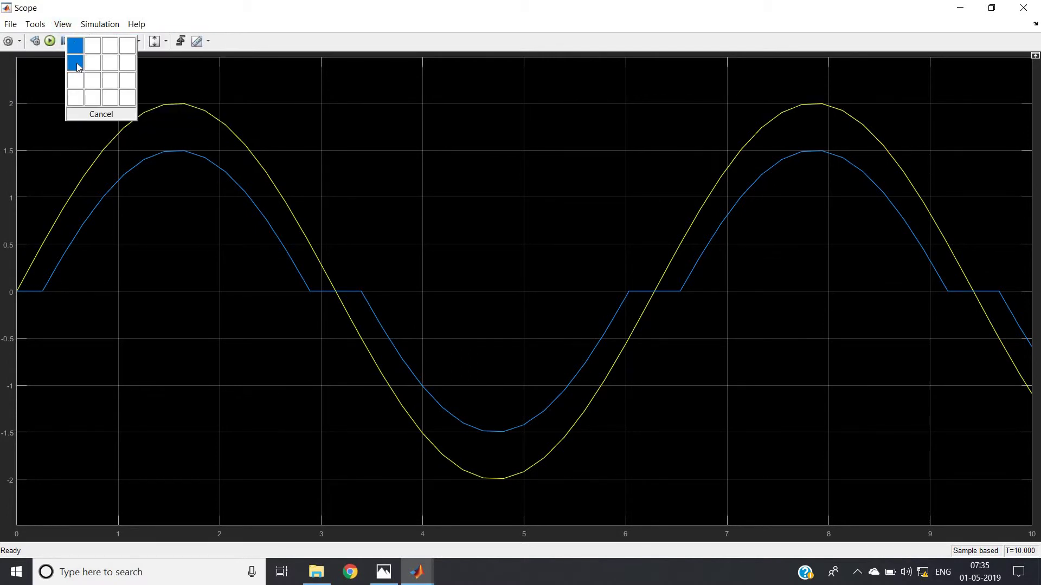
{"action": "left_click", "coordinate": [76, 63]}
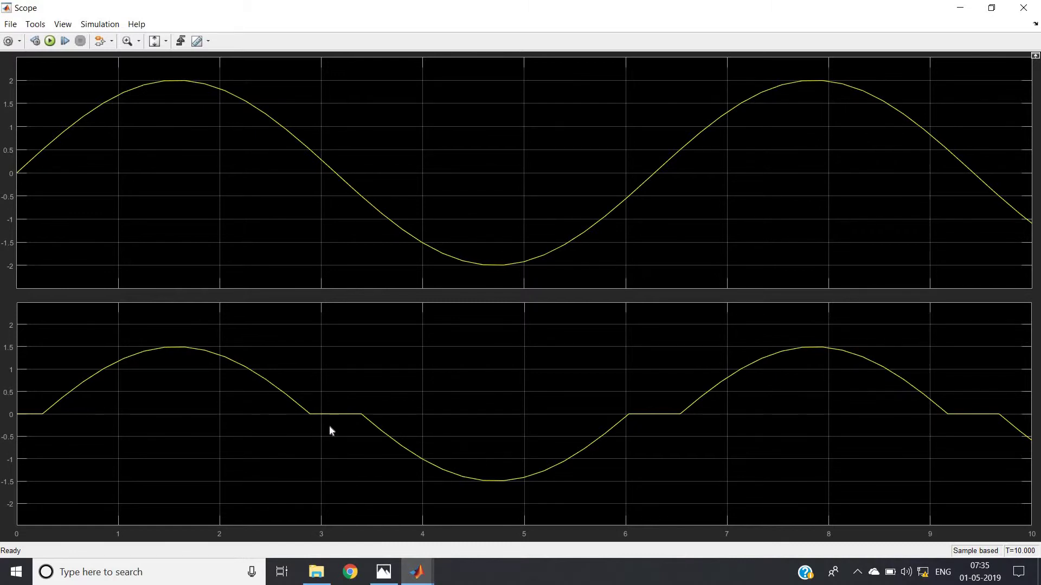
Set the Scope layout back to a single plot that overlays both signals
{"action": "left_click", "coordinate": [62, 23]}
{"action": "left_click", "coordinate": [76, 46]}
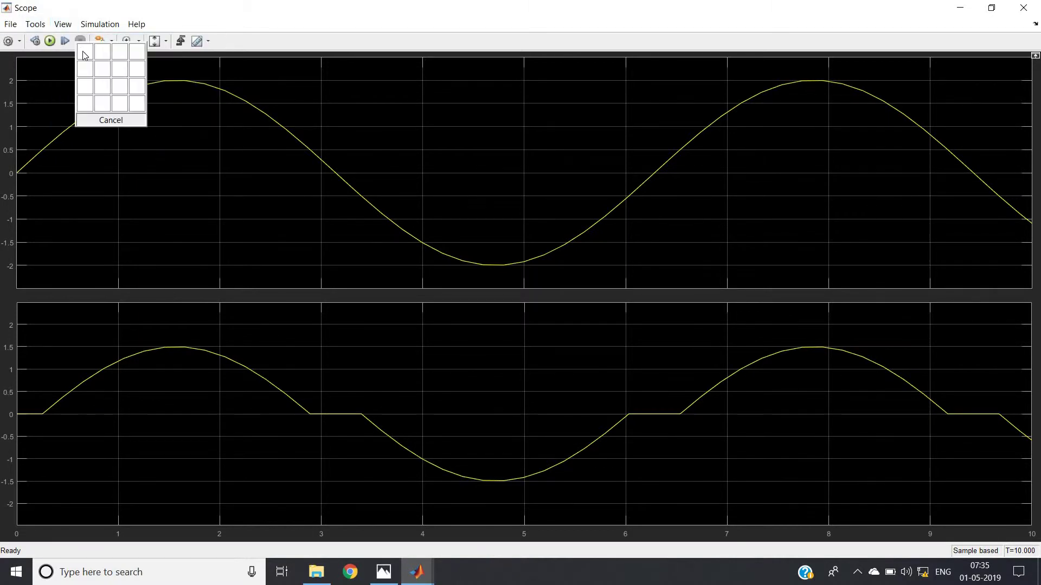
{"action": "left_click", "coordinate": [85, 53]}
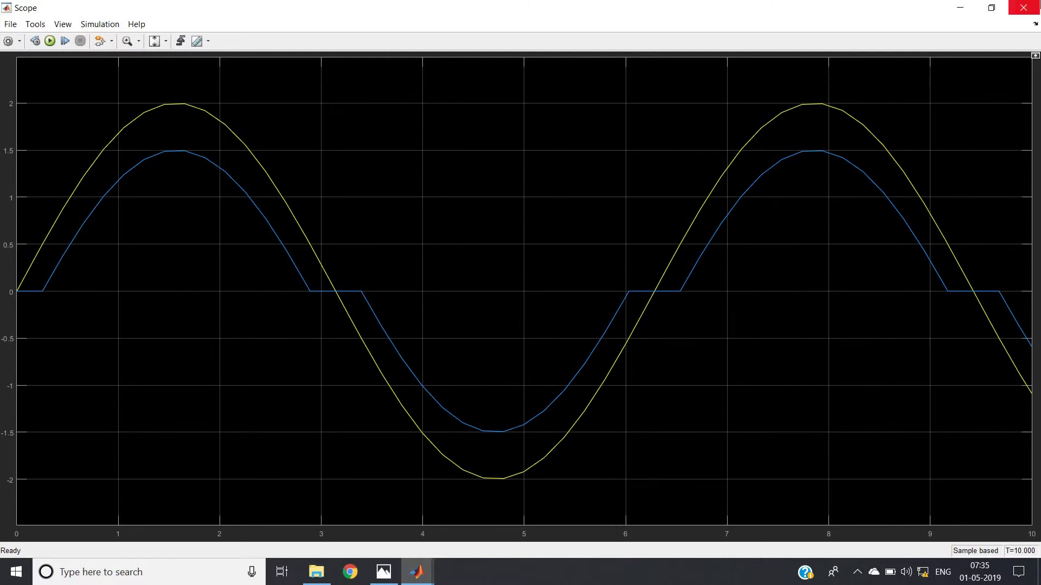
Close the Scope, switch to Photos to examine the amplifier circuit in Capture.GIF, and return to the Simulink model
{"action": "left_click", "coordinate": [1024, 8]}
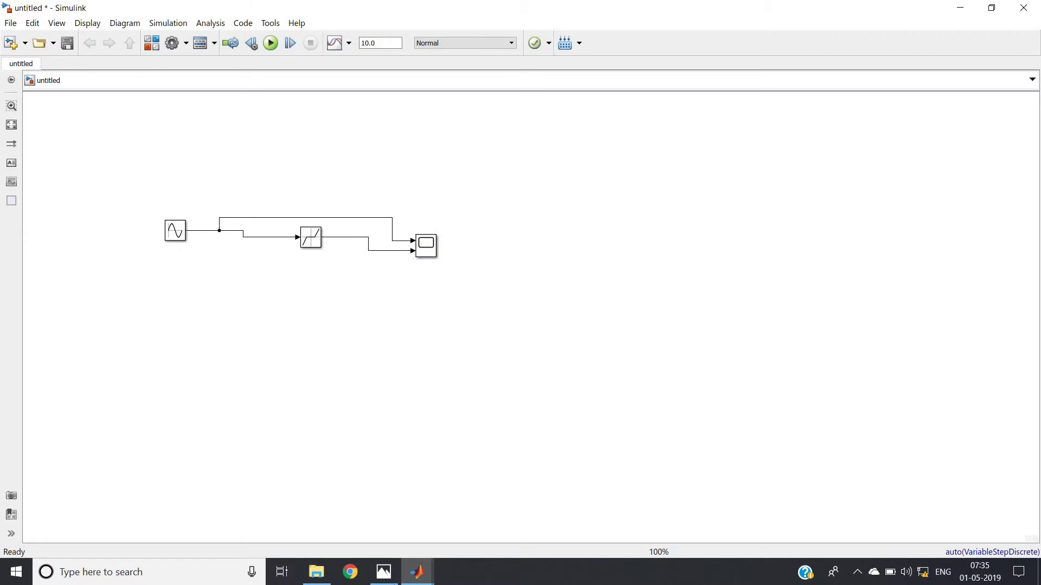
{"action": "left_click", "coordinate": [383, 571]}
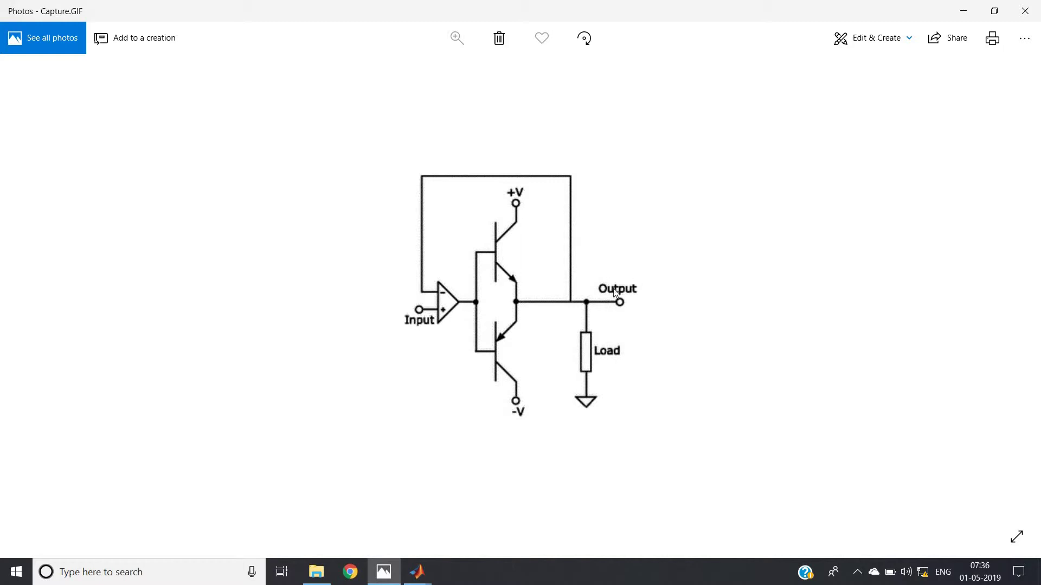
{"action": "left_click", "coordinate": [960, 11]}
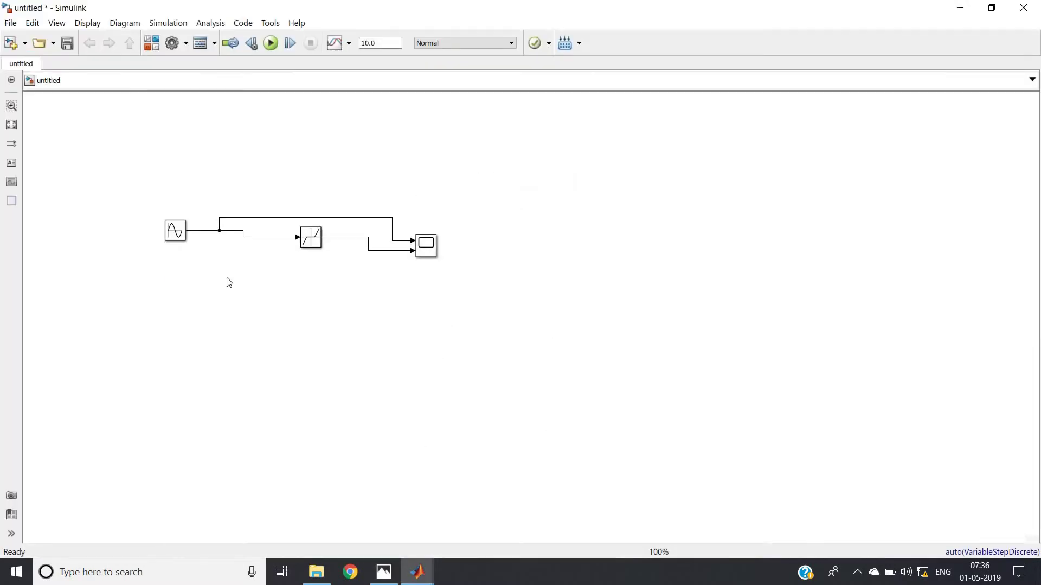
Duplicate the whole Sine Wave, Dead Zone and Scope chain and place the copy below the original
{"action": "left_click_drag", "start_coordinate": [143, 177], "coordinate": [482, 303]}
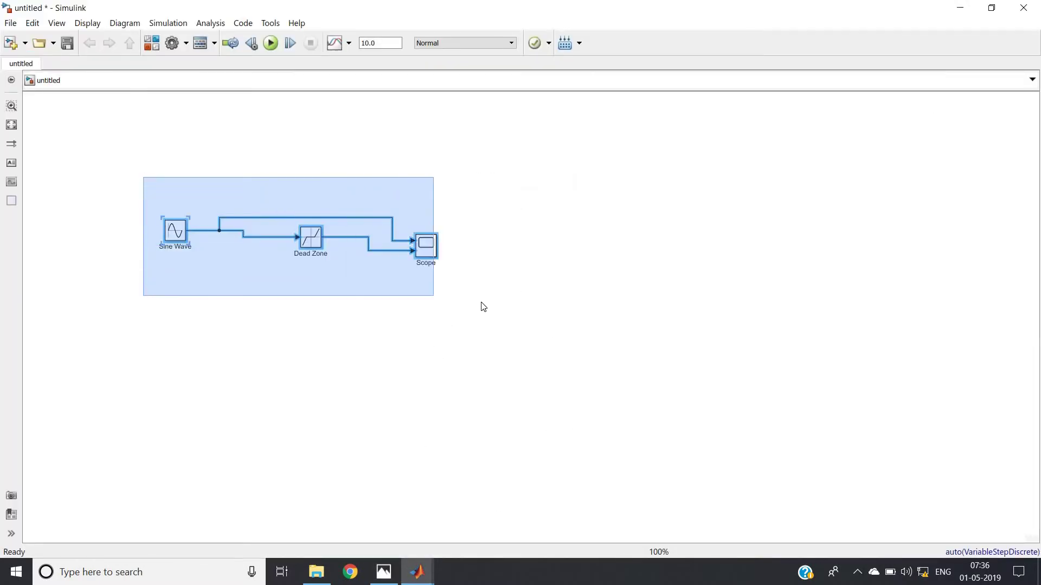
{"action": "left_click", "coordinate": [249, 205]}
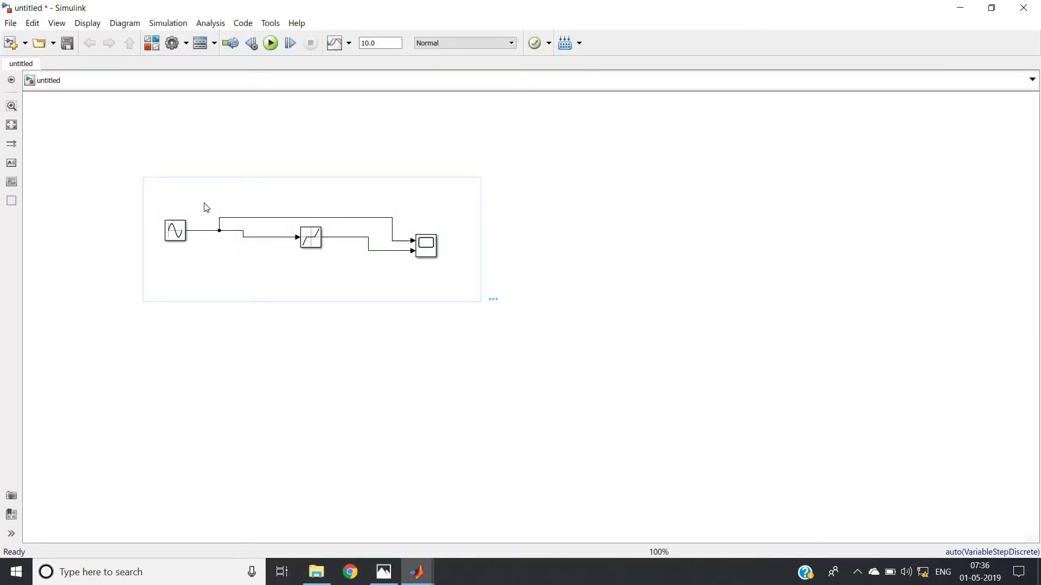
{"action": "left_click_drag", "start_coordinate": [143, 179], "coordinate": [564, 333]}
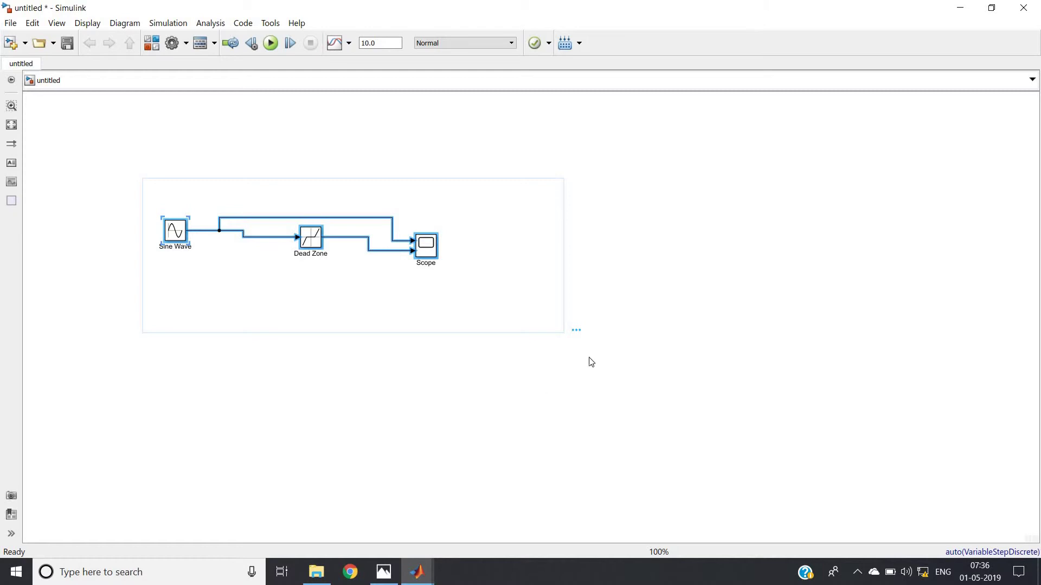
{"action": "left_click", "coordinate": [615, 358]}
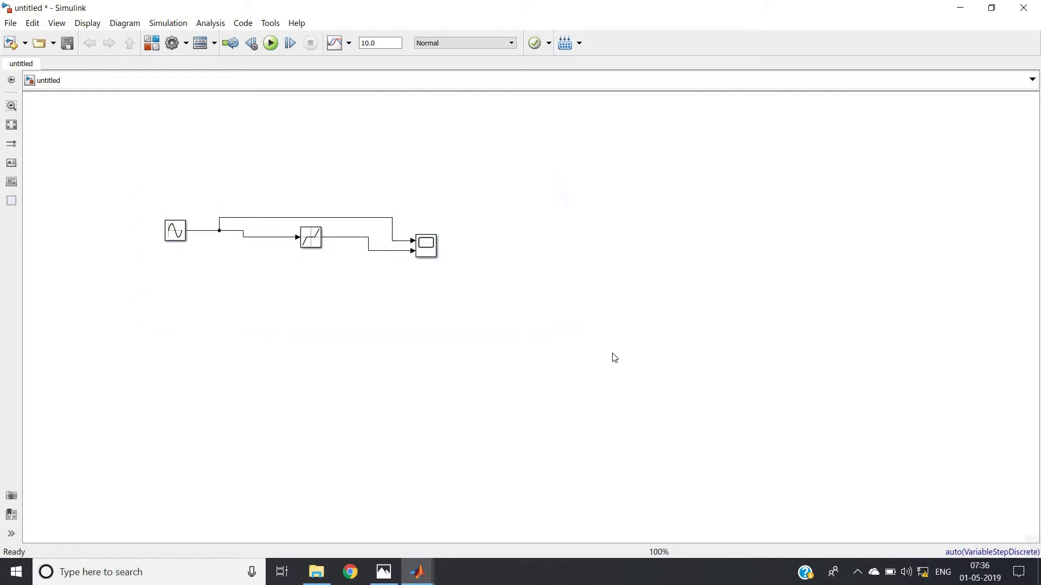
{"action": "key", "text": "ctrl+v"}
{"action": "left_click", "coordinate": [623, 364]}
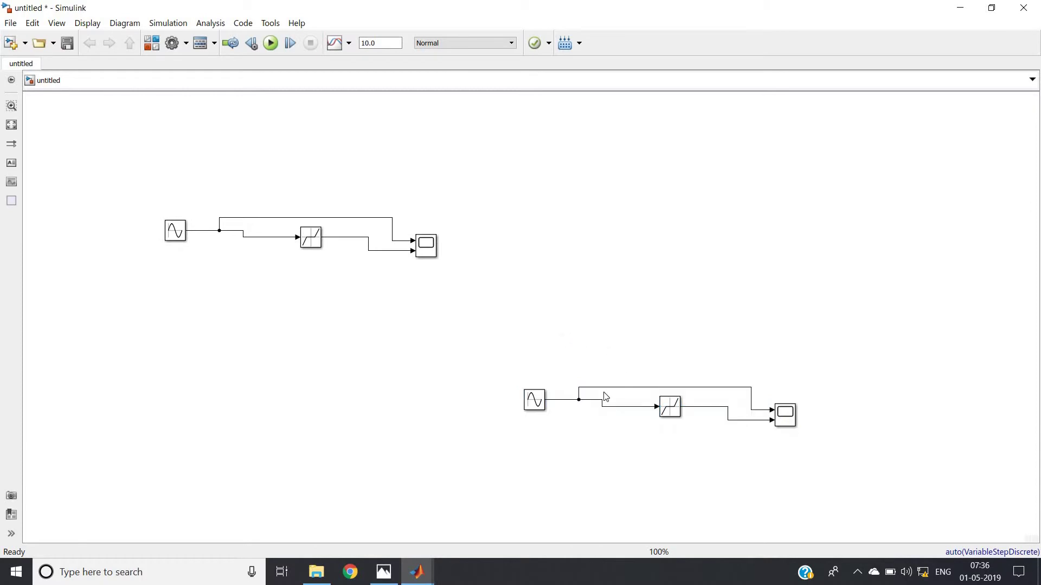
Spread out the copied chain by moving its Sine Wave and Scope branch away, and delete the line feeding its Dead Zone
{"action": "left_click_drag", "start_coordinate": [534, 401], "coordinate": [385, 403]}
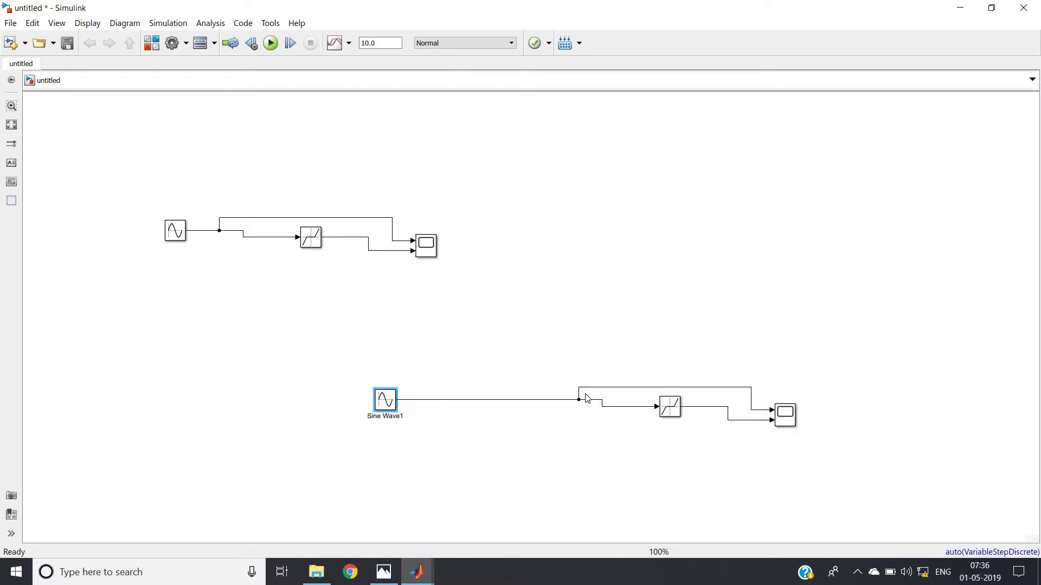
{"action": "left_click_drag", "start_coordinate": [579, 396], "coordinate": [412, 401]}
{"action": "left_click_drag", "start_coordinate": [590, 388], "coordinate": [590, 340]}
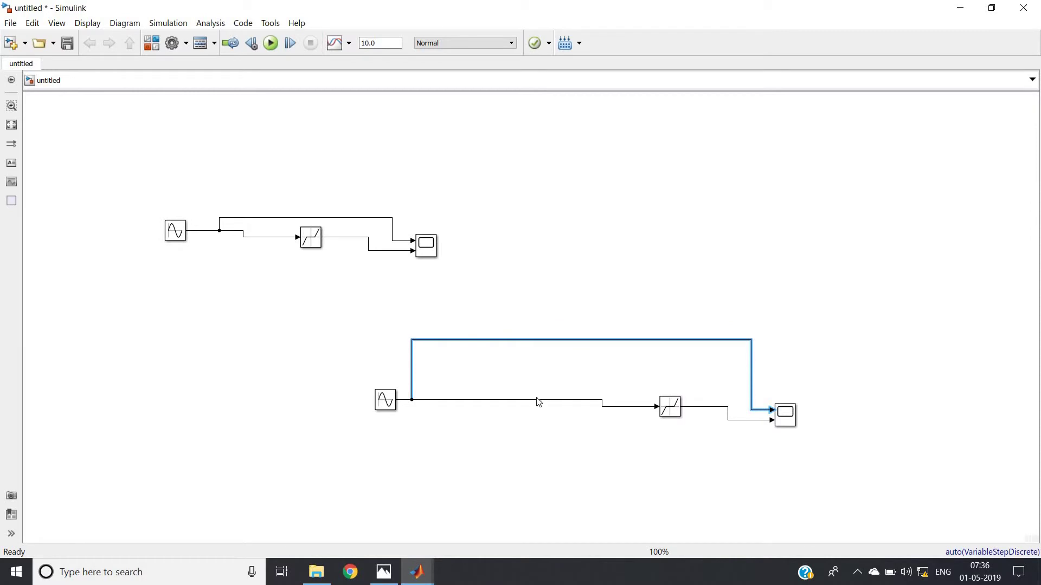
{"action": "left_click", "coordinate": [535, 400]}
{"action": "key", "text": "Delete"}
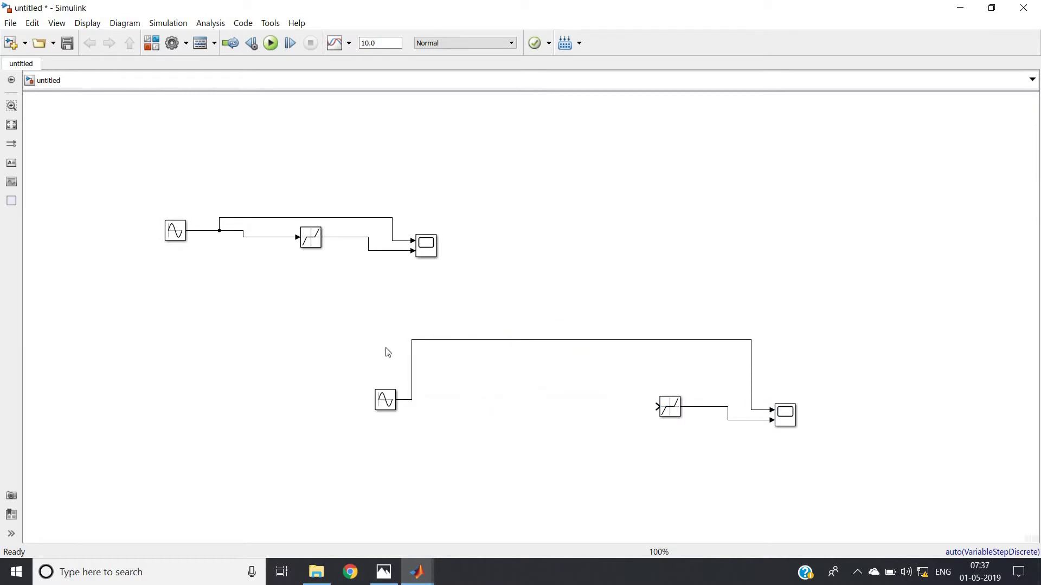
Find the Subtract block in the Math Operations library and place it beside the copied Sine Wave
{"action": "left_click", "coordinate": [147, 48]}
{"action": "double_click", "coordinate": [571, 135]}
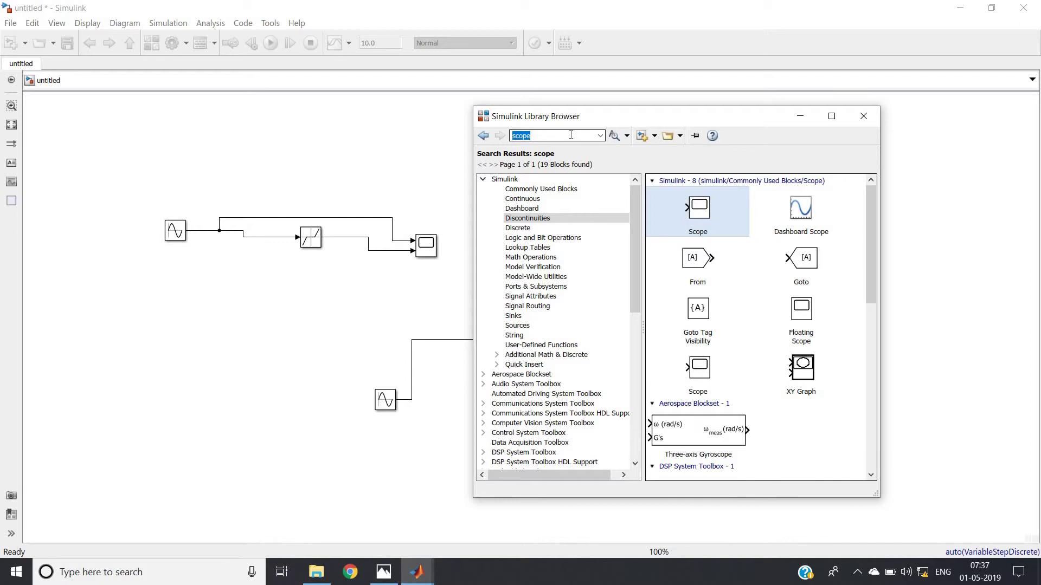
{"action": "type", "text": "S"}
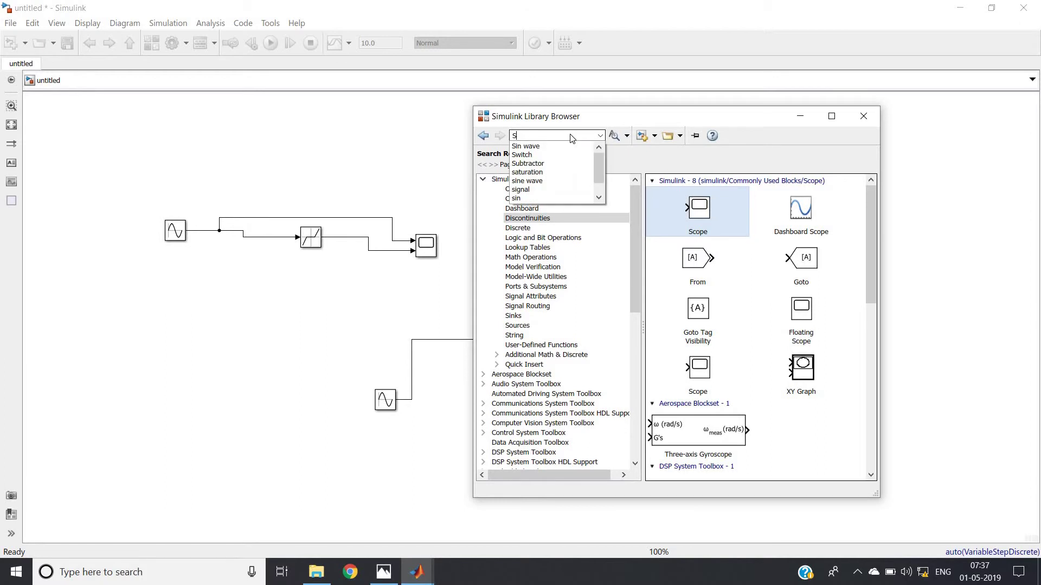
{"action": "type", "text": "ubtractor"}
{"action": "key", "text": "Return"}
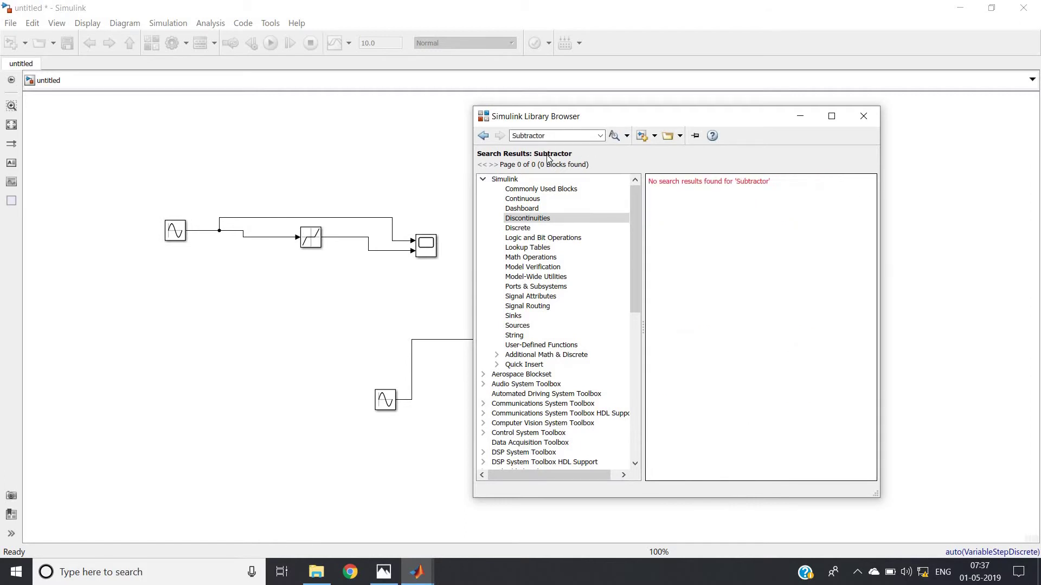
{"action": "left_click", "coordinate": [553, 257]}
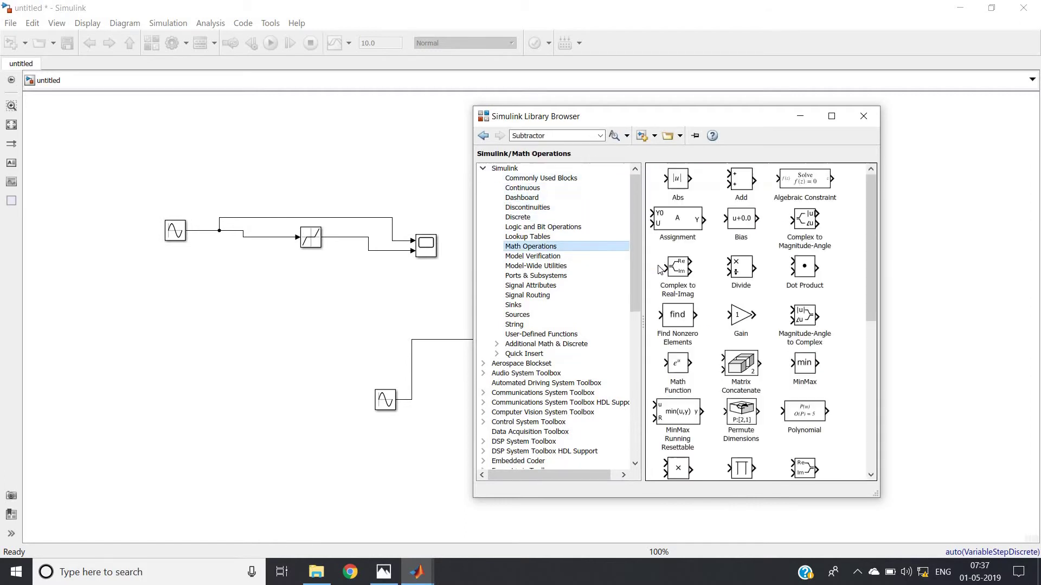
{"action": "left_click_drag", "start_coordinate": [872, 263], "coordinate": [872, 417]}
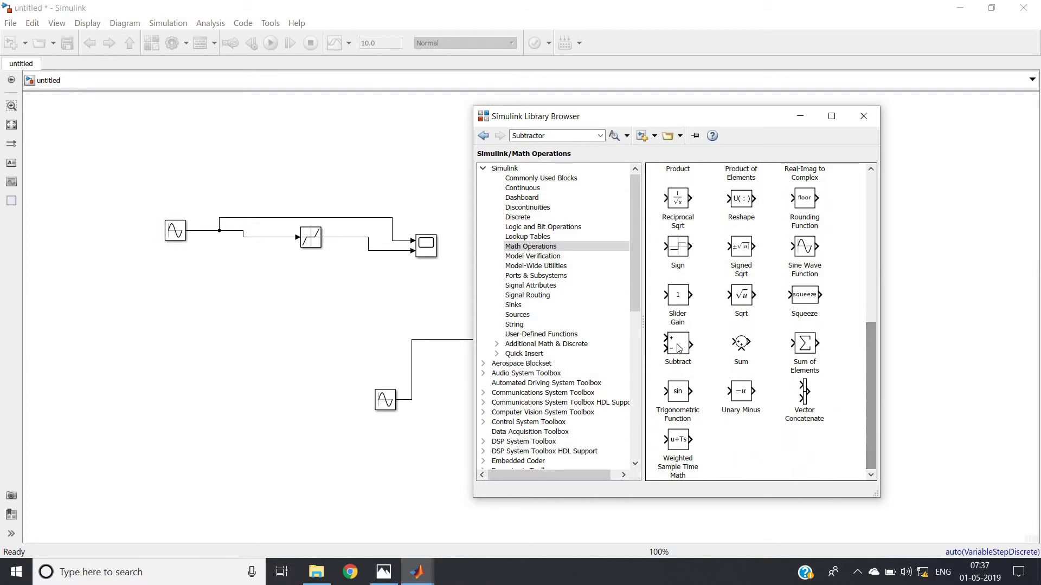
{"action": "left_click_drag", "start_coordinate": [679, 349], "coordinate": [454, 408]}
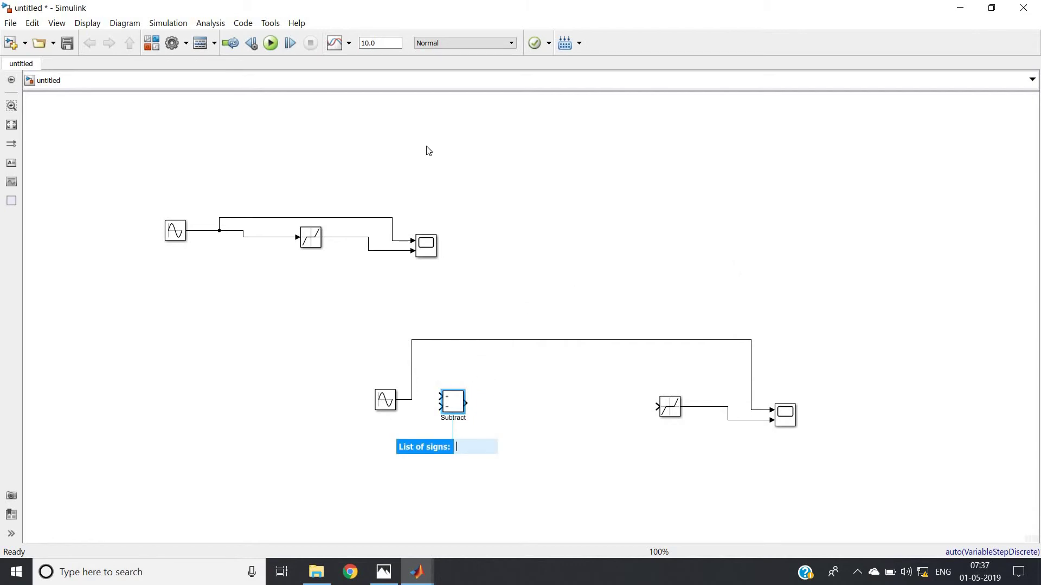
Search the block library for Gain and place a Gain block with value 50 between Subtract and the copied Dead Zone
{"action": "left_click", "coordinate": [151, 43]}
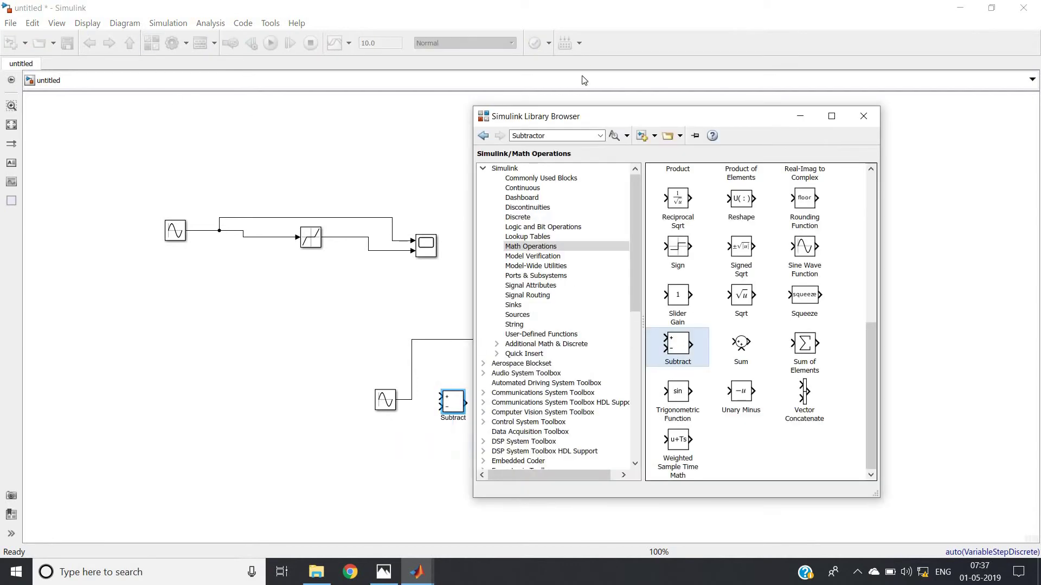
{"action": "left_click_drag", "start_coordinate": [547, 135], "coordinate": [496, 140]}
{"action": "double_click", "coordinate": [570, 138]}
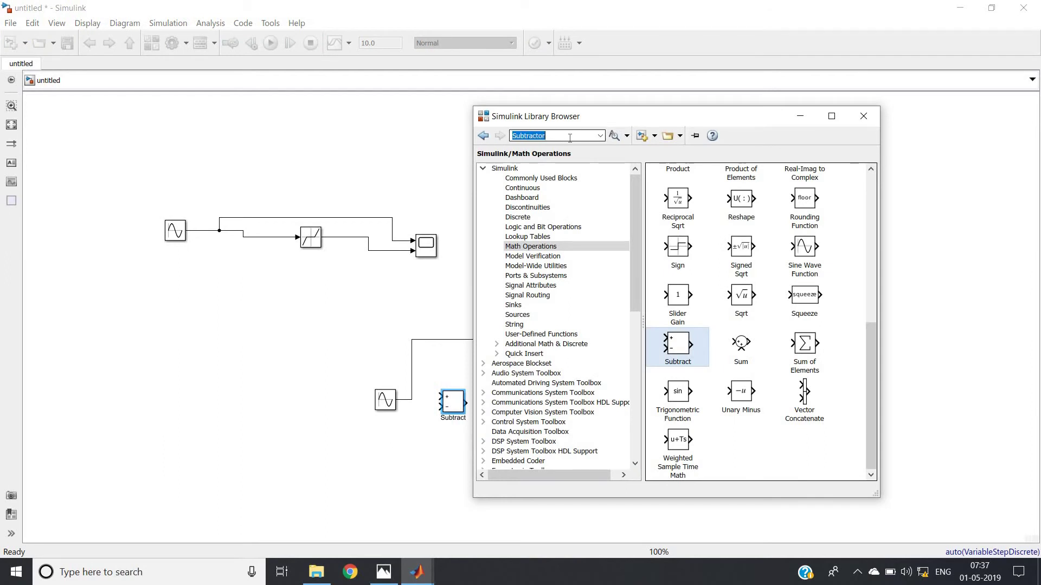
{"action": "type", "text": "Gain"}
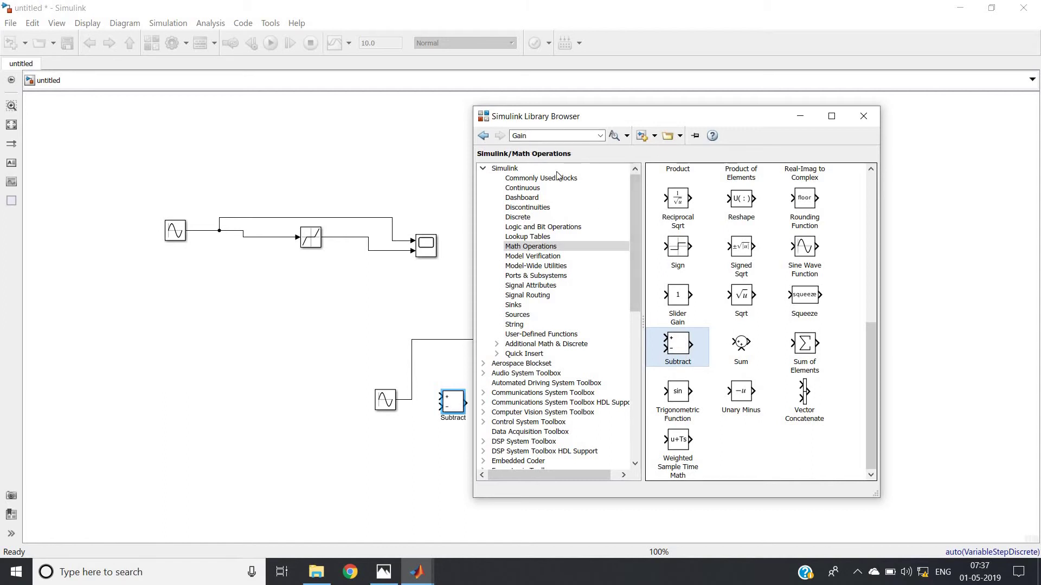
{"action": "double_click", "coordinate": [554, 137]}
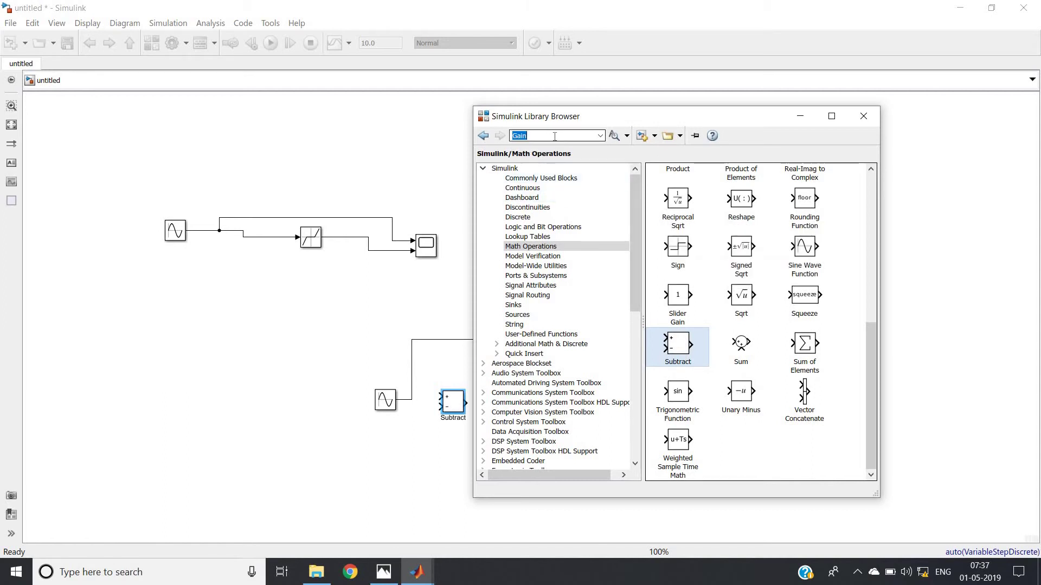
{"action": "key", "text": "Return"}
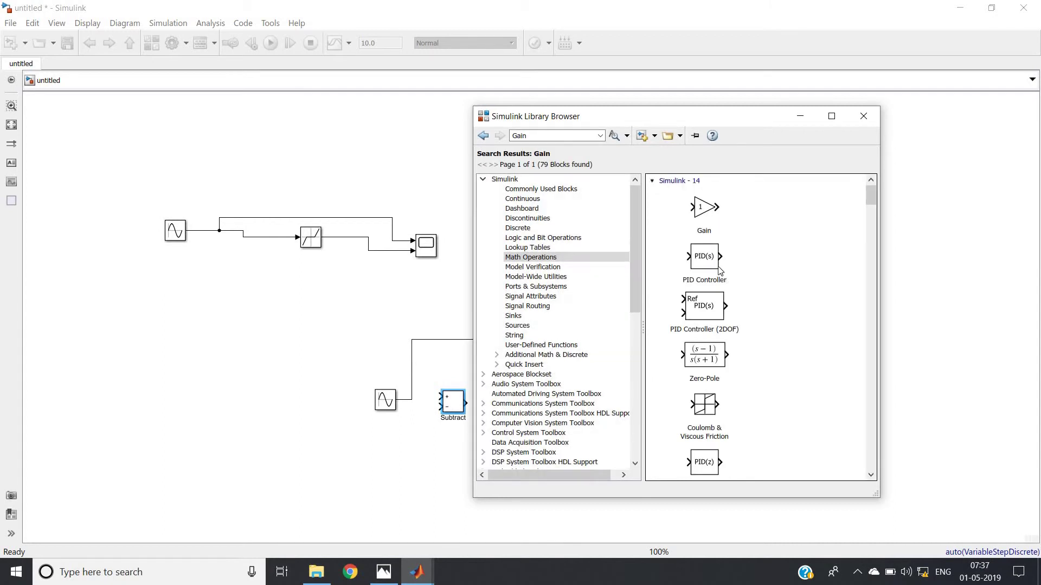
{"action": "left_click_drag", "start_coordinate": [715, 116], "coordinate": [857, 96]}
{"action": "left_click", "coordinate": [842, 191]}
{"action": "left_click_drag", "start_coordinate": [843, 191], "coordinate": [535, 412]}
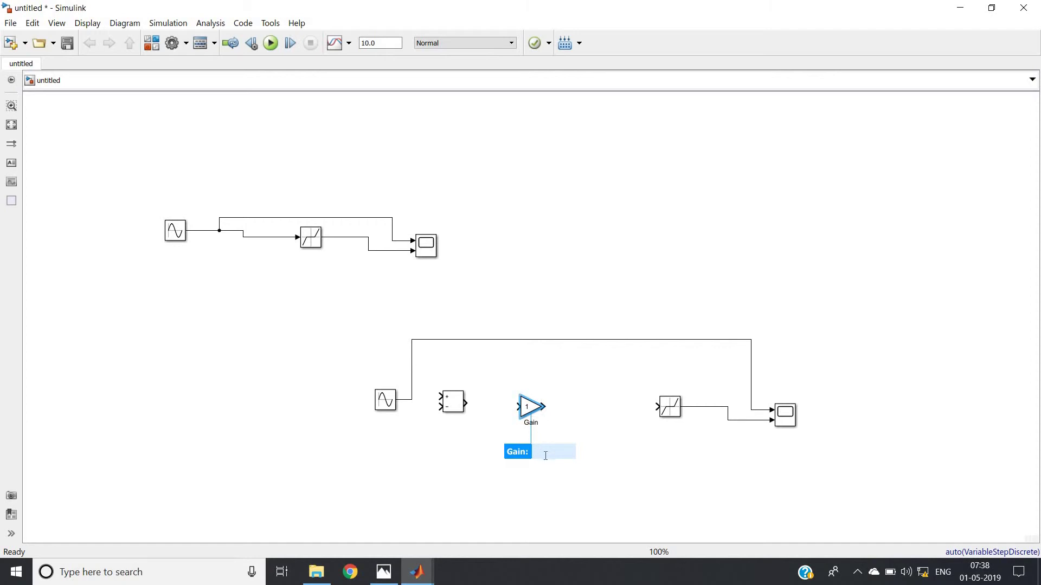
{"action": "key", "text": "Return"}
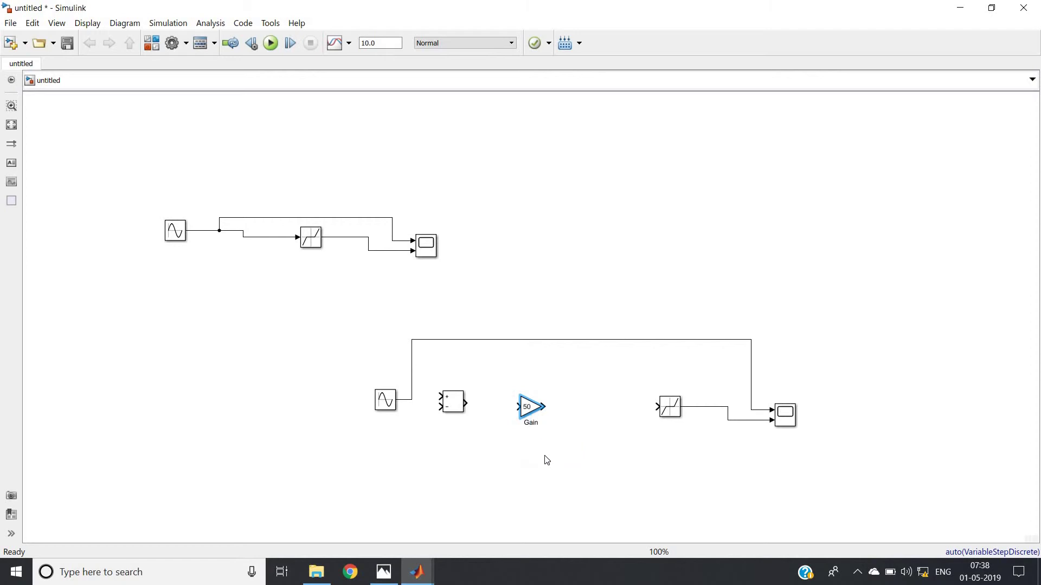
Connect the Subtract output to the Gain block and the Gain output to the copied Dead Zone
{"action": "left_click", "coordinate": [546, 460]}
{"action": "left_click_drag", "start_coordinate": [465, 407], "coordinate": [523, 407]}
{"action": "left_click", "coordinate": [461, 408]}
{"action": "left_click", "coordinate": [545, 406]}
{"action": "left_click_drag", "start_coordinate": [542, 406], "coordinate": [658, 407]}
{"action": "left_click", "coordinate": [672, 404]}
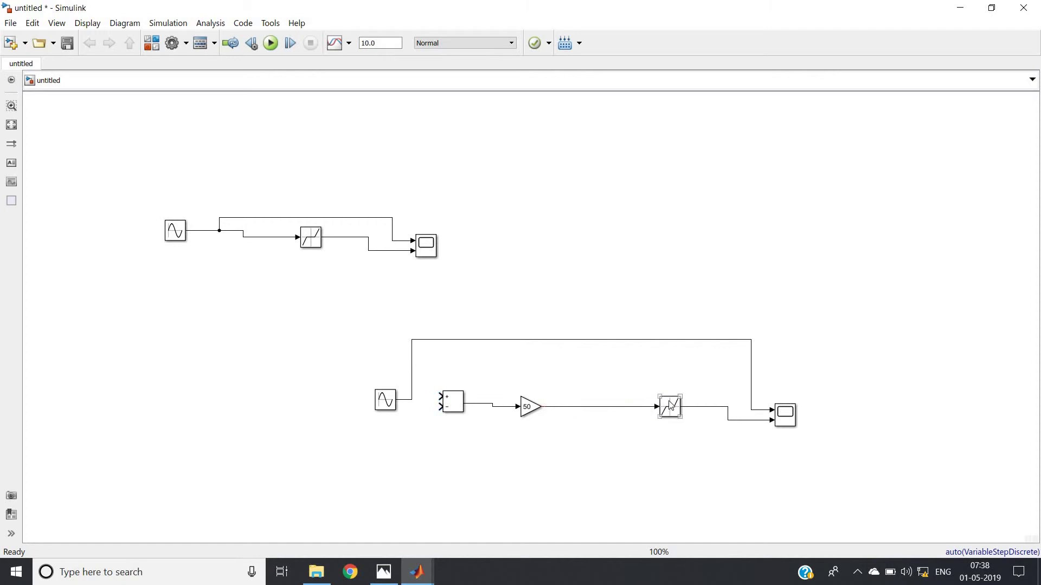
{"action": "left_click", "coordinate": [675, 384]}
Connect the sine signal to Subtract's plus input and feed the Dead Zone output back to its minus input
{"action": "left_click", "coordinate": [444, 403]}
{"action": "left_click_drag", "start_coordinate": [442, 396], "coordinate": [412, 396]}
{"action": "left_click_drag", "start_coordinate": [423, 411], "coordinate": [739, 420]}
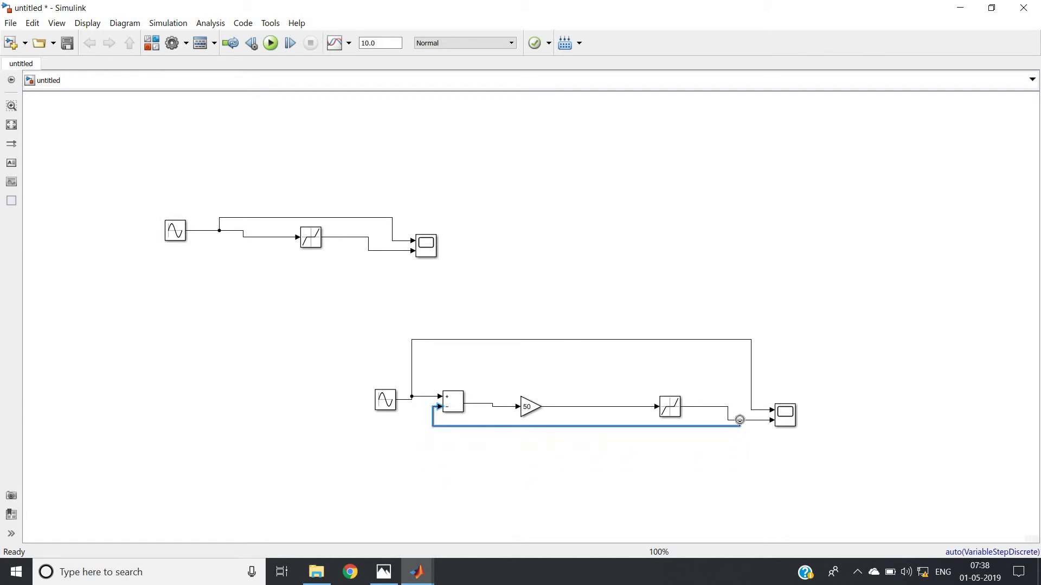
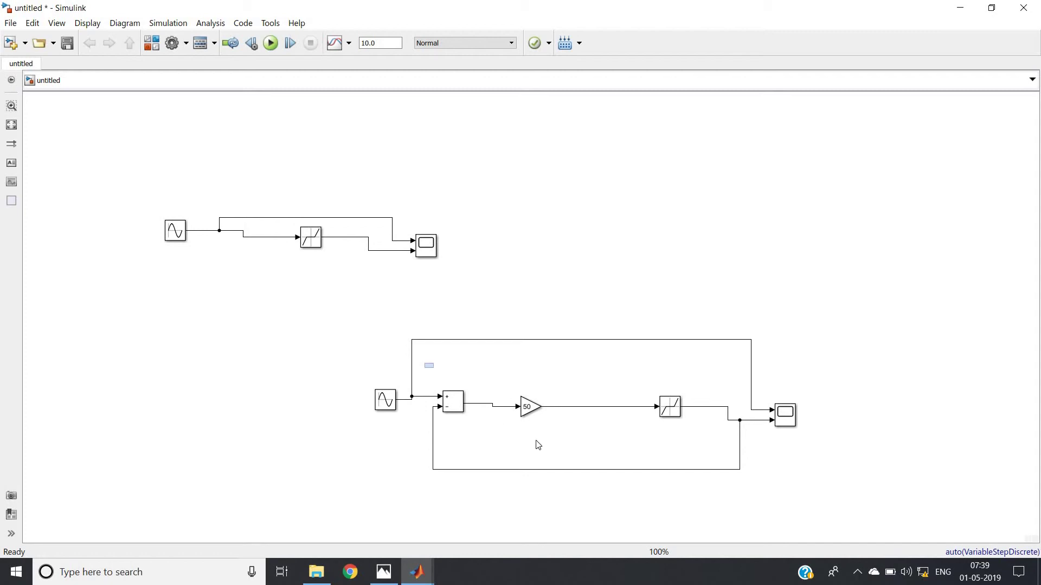
Select the Subtract and Gain blocks, compare them with the op-amp circuit in Capture.GIF in Photos, and return to the Simulink model
{"action": "left_click_drag", "start_coordinate": [425, 364], "coordinate": [533, 428]}
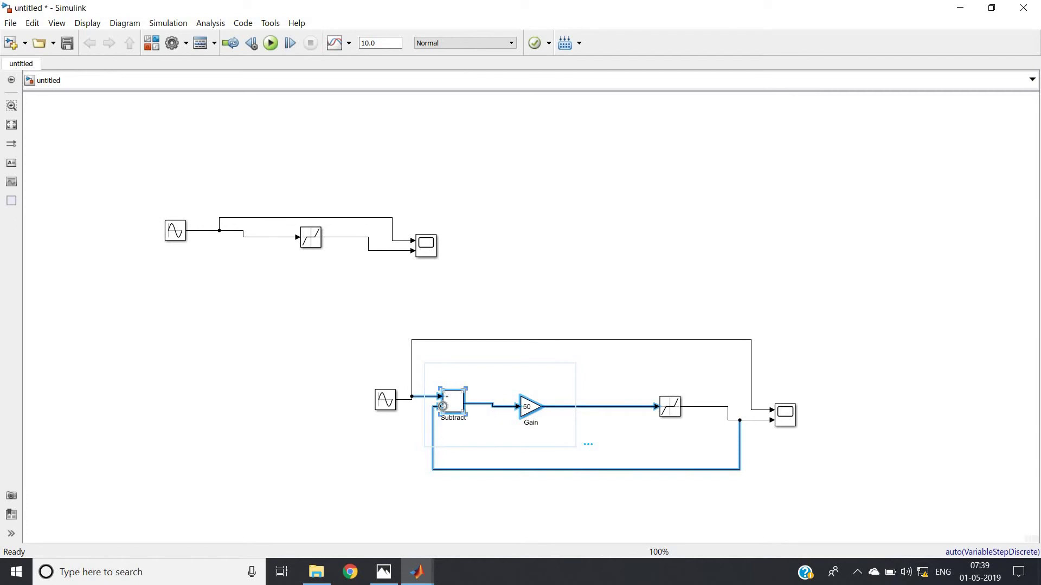
{"action": "mouse_move", "coordinate": [401, 569]}
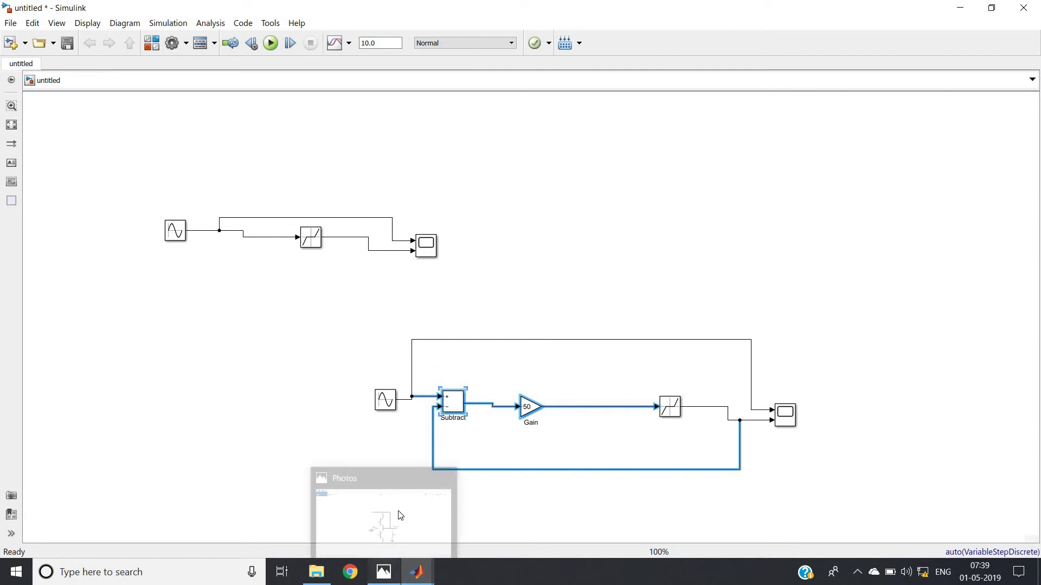
{"action": "left_click", "coordinate": [400, 515]}
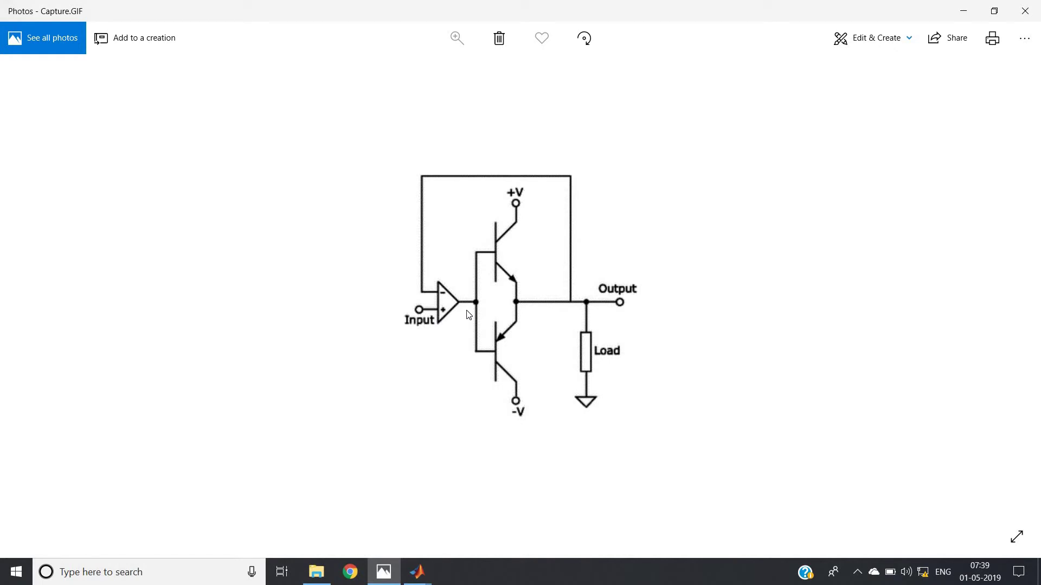
{"action": "left_click", "coordinate": [417, 572]}
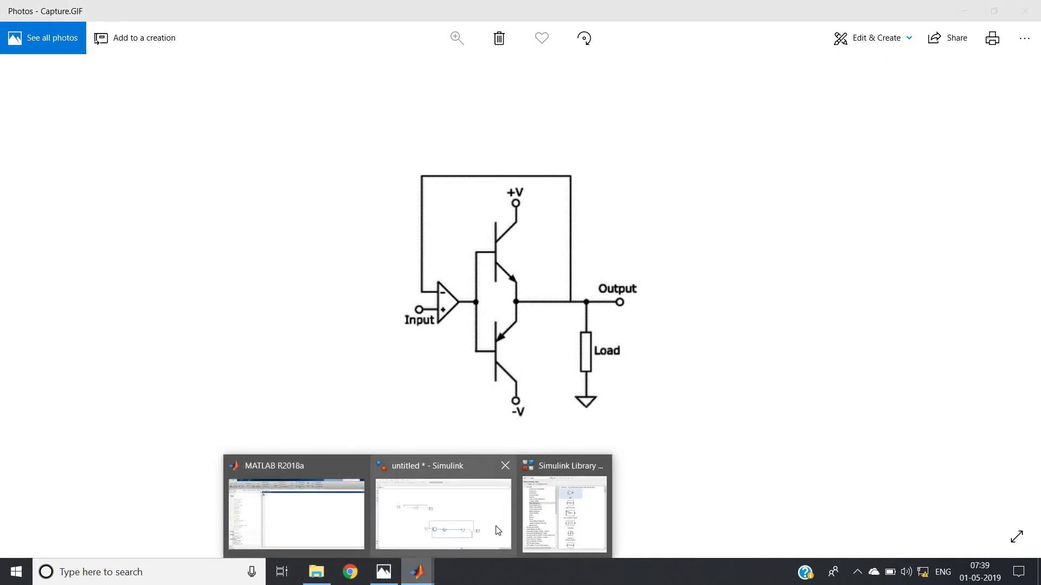
{"action": "left_click", "coordinate": [461, 504]}
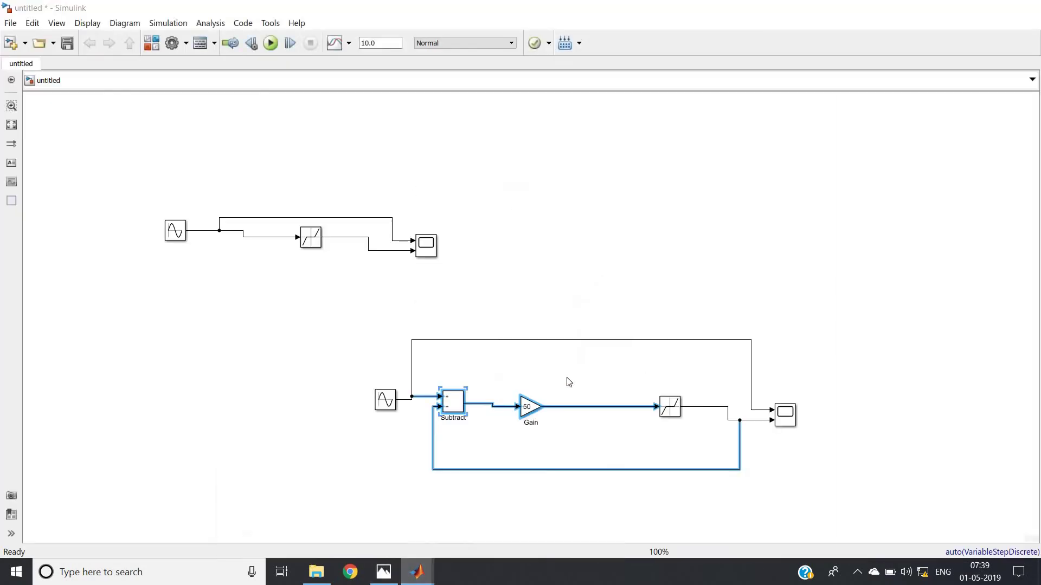
{"action": "left_click", "coordinate": [550, 312]}
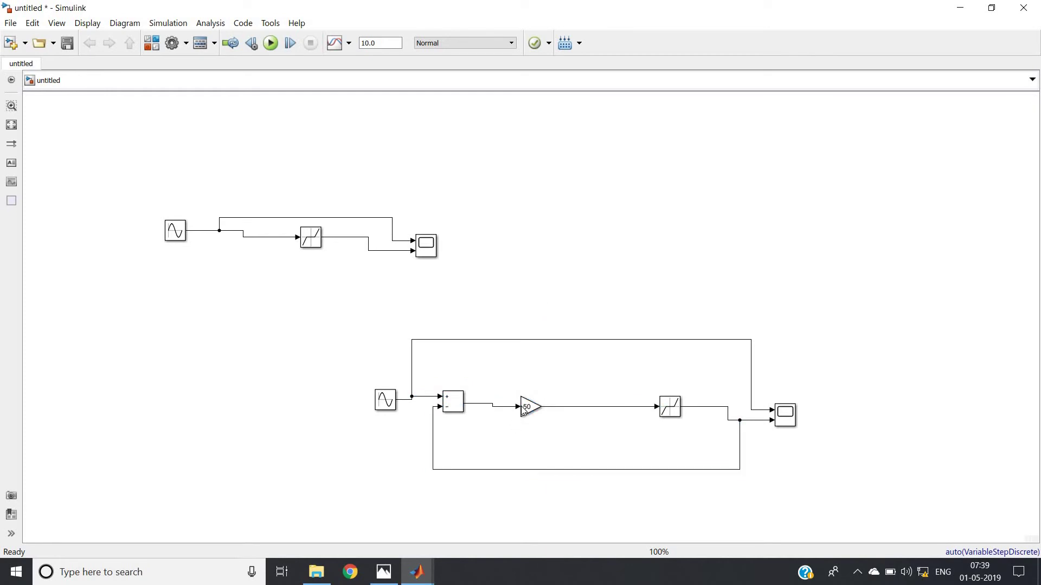
Run the simulation of the model containing both the original and the feedback circuit
{"action": "left_click", "coordinate": [523, 409]}
{"action": "left_click", "coordinate": [787, 416]}
{"action": "left_click", "coordinate": [661, 414]}
{"action": "left_click", "coordinate": [764, 448]}
{"action": "left_click", "coordinate": [272, 43]}
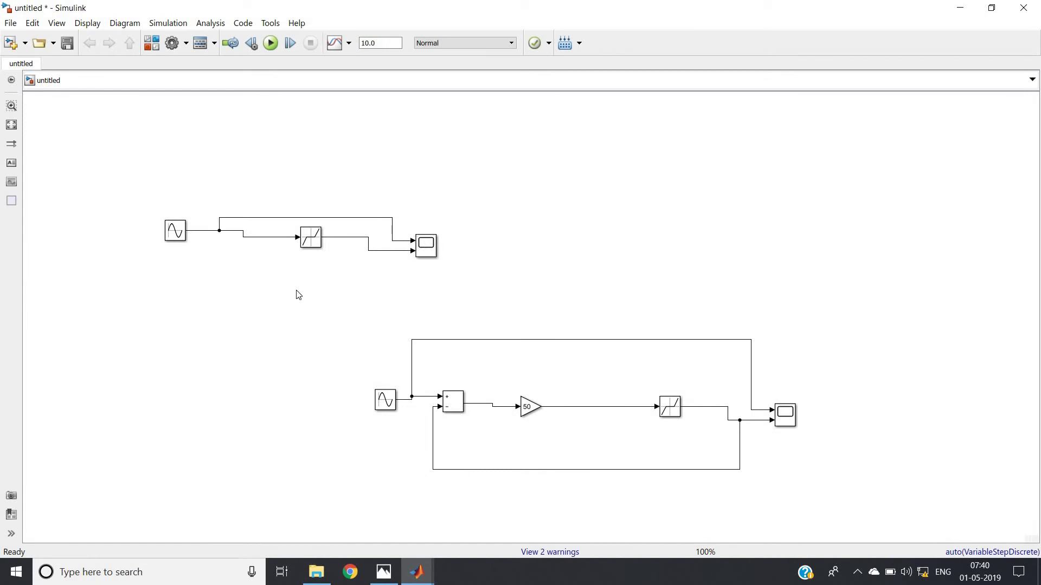
Open the original circuit's Scope and the feedback circuit's Scope to compare their input and output waveforms
{"action": "double_click", "coordinate": [432, 250]}
{"action": "left_click", "coordinate": [567, 446]}
{"action": "double_click", "coordinate": [786, 415]}
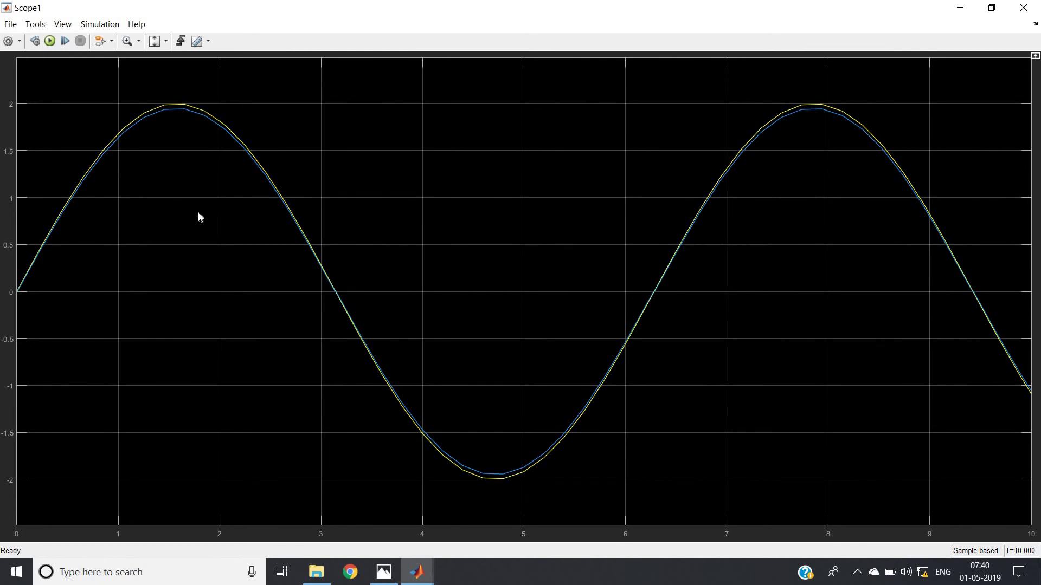
Set the feedback circuit's Scope layout to two rows and one column, and close the Scope after viewing both signals
{"action": "left_click", "coordinate": [63, 25]}
{"action": "left_click", "coordinate": [70, 41]}
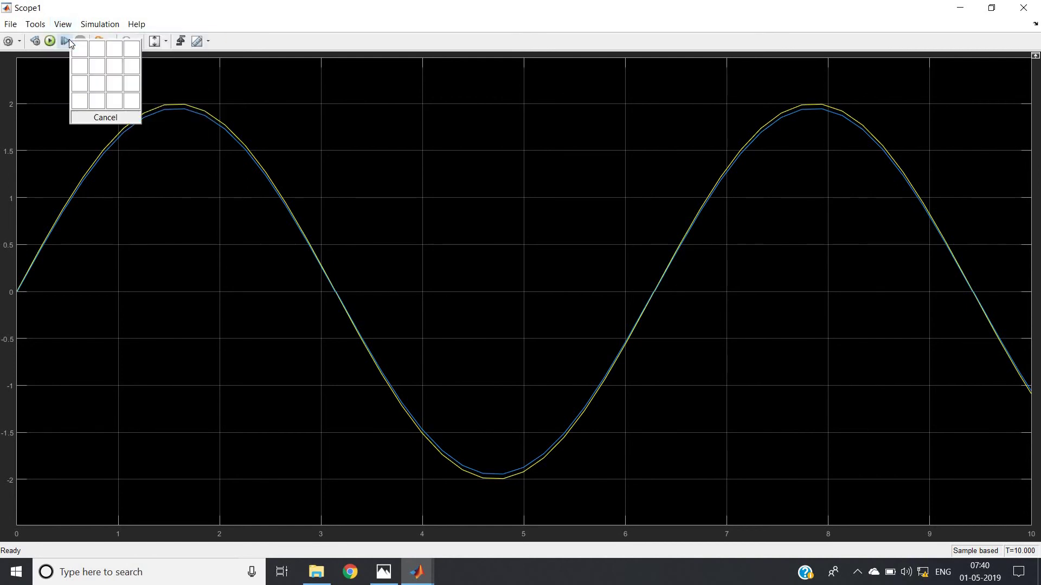
{"action": "left_click", "coordinate": [80, 65]}
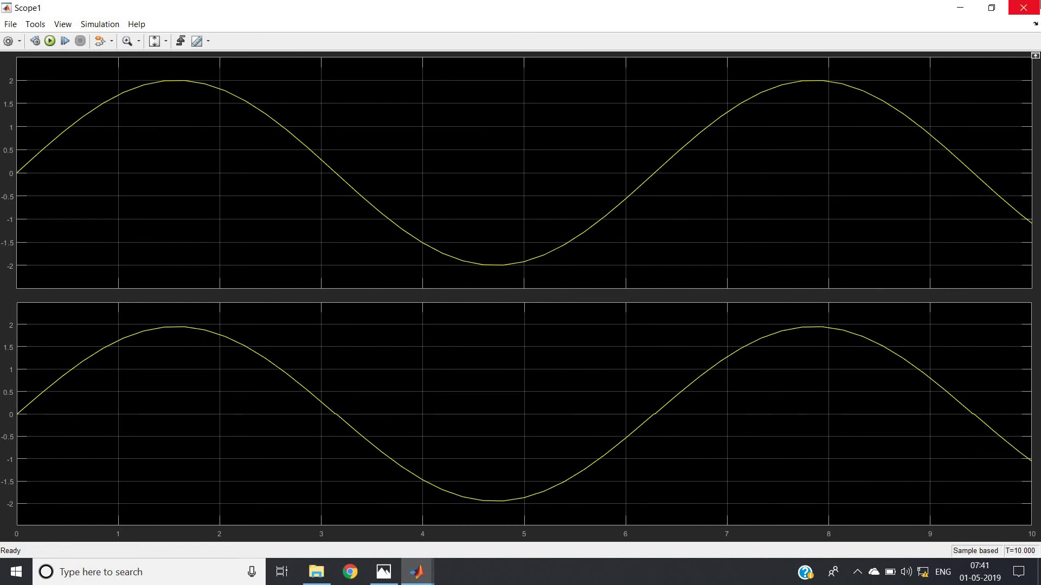
{"action": "key", "text": "alt+F4"}
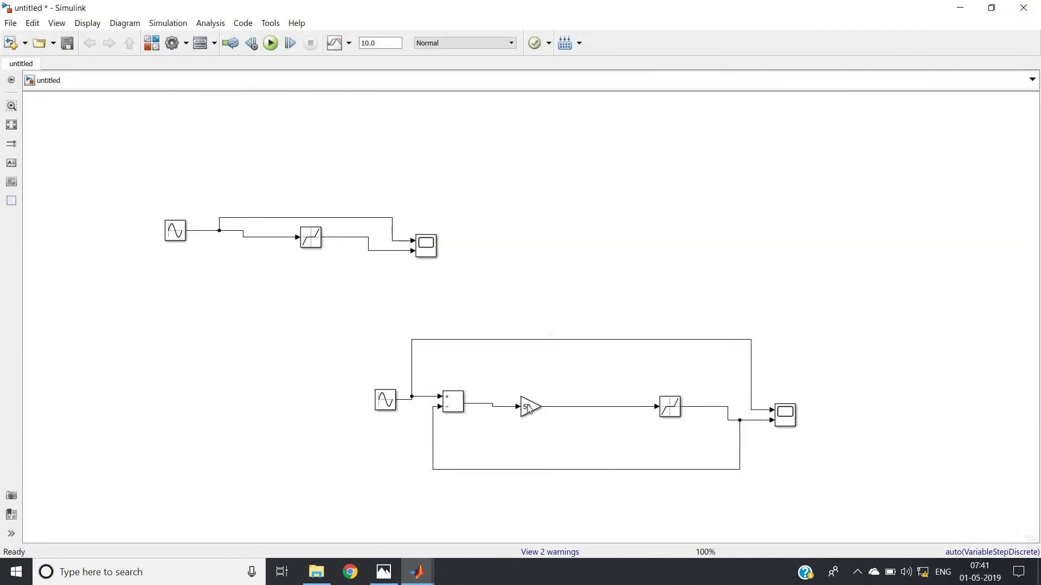
Set the Gain block in the feedback circuit to 100
{"action": "double_click", "coordinate": [528, 407]}
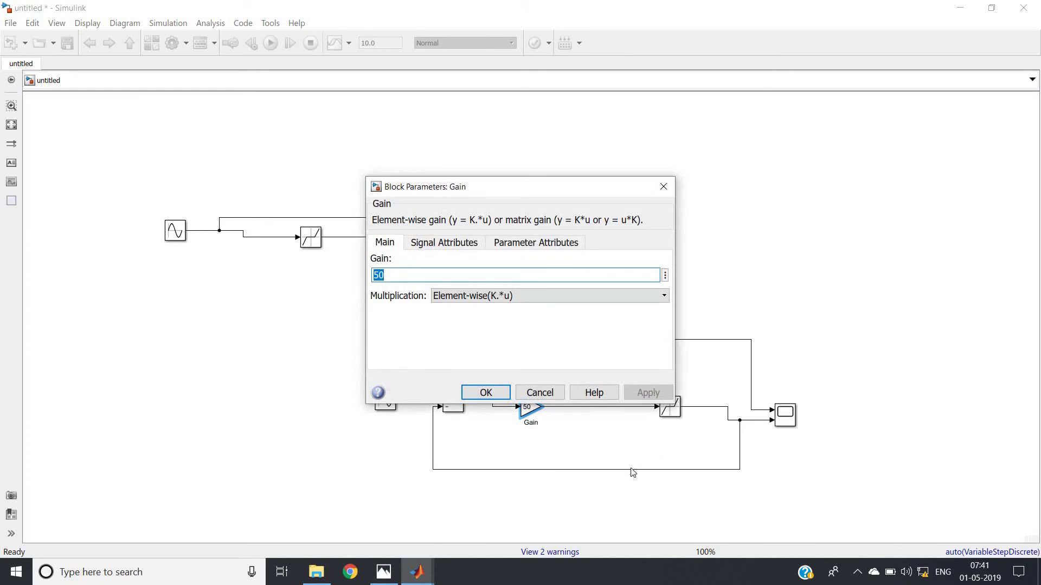
{"action": "type", "text": "100"}
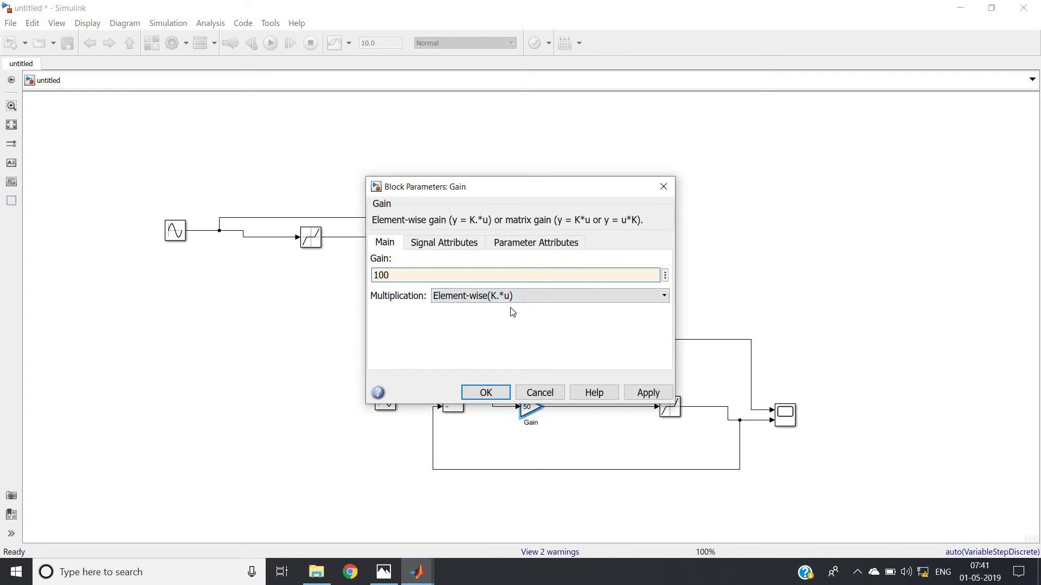
{"action": "key", "text": "Return"}
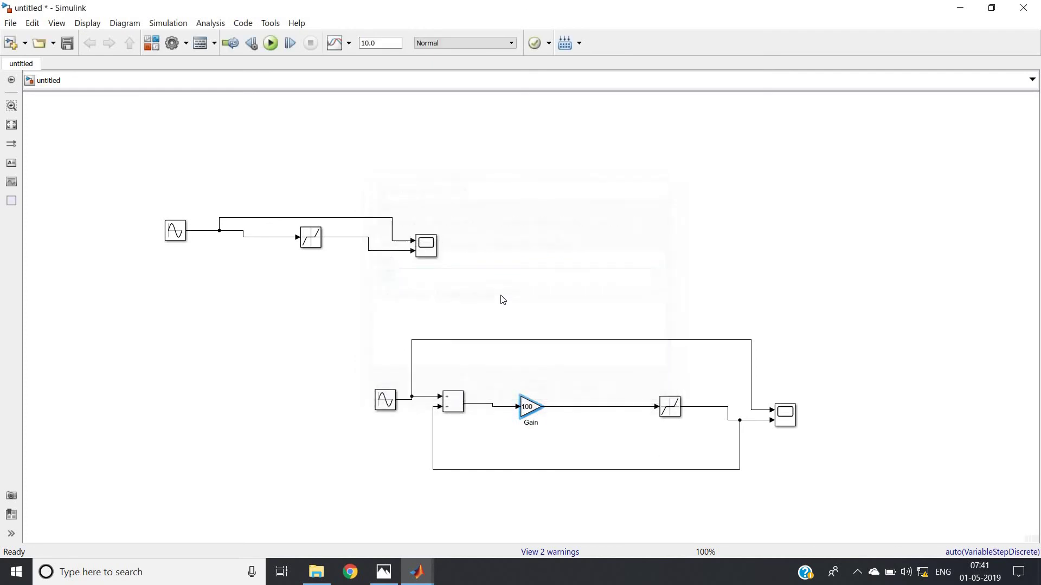
Rerun the simulation, inspect the input and output waveforms in the feedback circuit's Scope, and return to the model
{"action": "left_click", "coordinate": [271, 43]}
{"action": "double_click", "coordinate": [785, 415]}
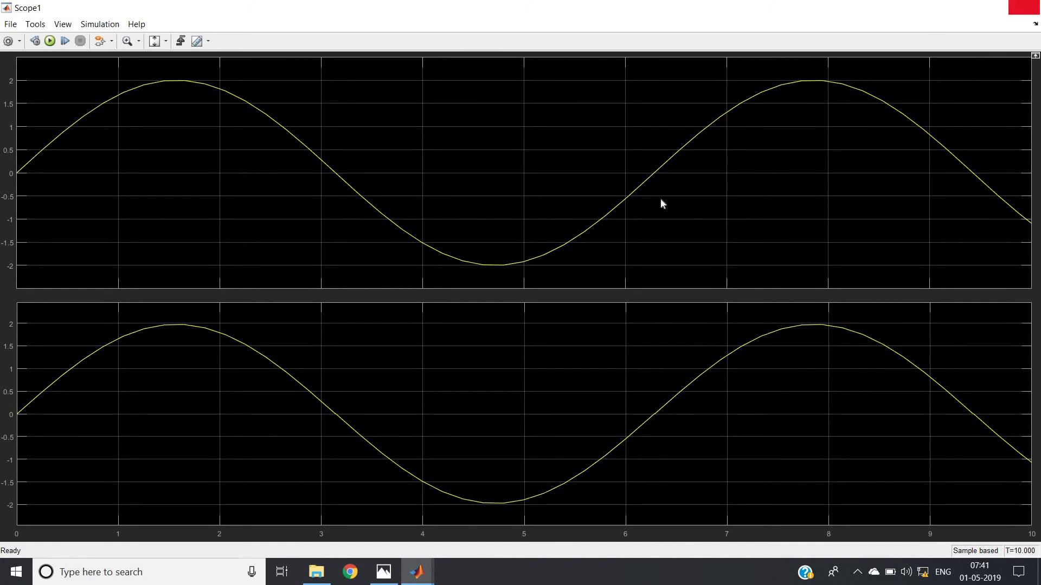
{"action": "key", "text": "alt+Tab"}
{"action": "left_click", "coordinate": [585, 294]}
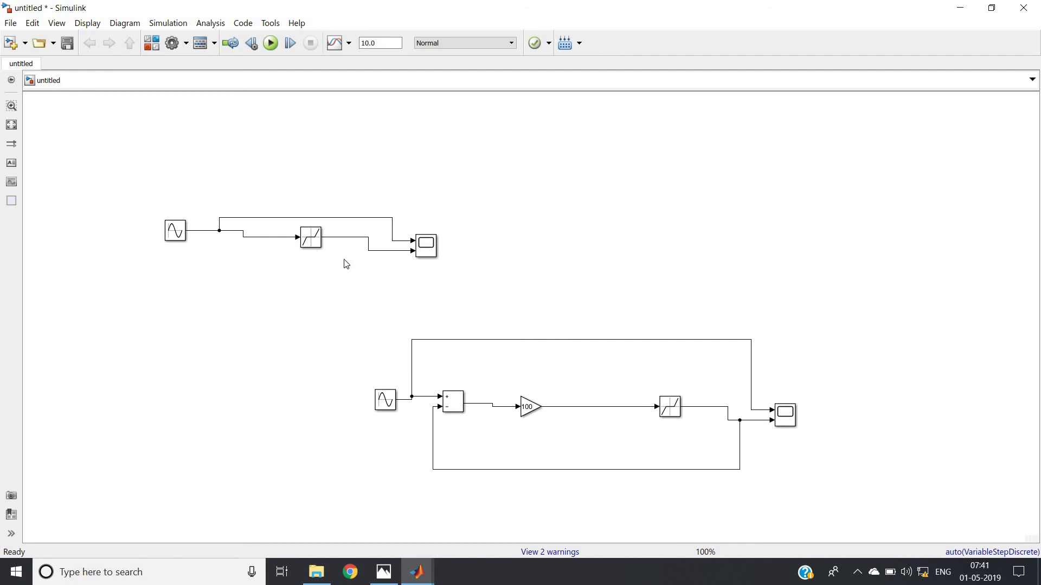
Review the original circuit and the feedback circuit's Dead Zone, Subtract and Gain blocks against the op-amp circuit in Capture.GIF in Photos
{"action": "left_click_drag", "start_coordinate": [138, 207], "coordinate": [466, 280]}
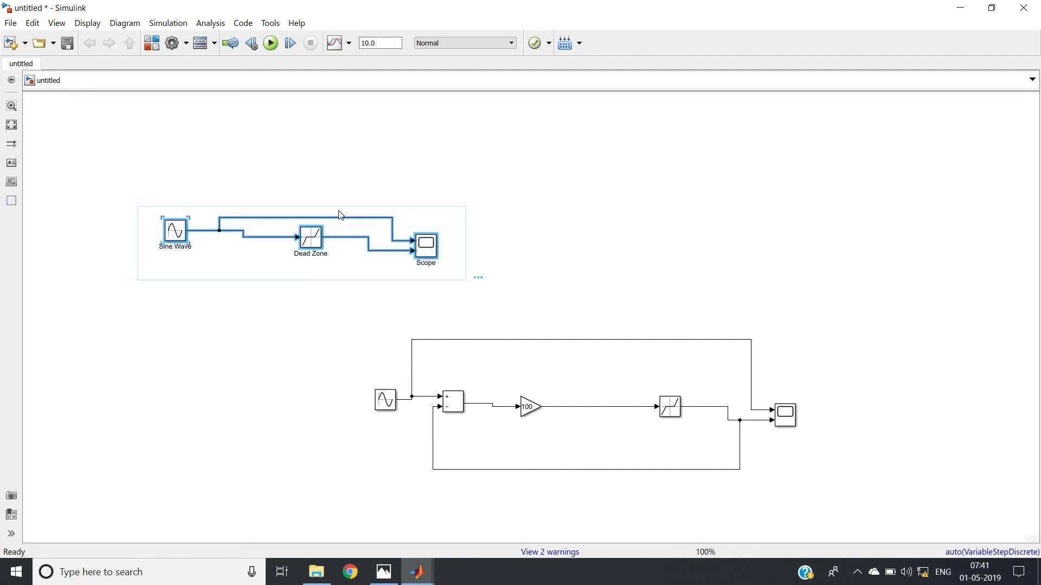
{"action": "left_click", "coordinate": [564, 209]}
{"action": "left_click", "coordinate": [668, 415]}
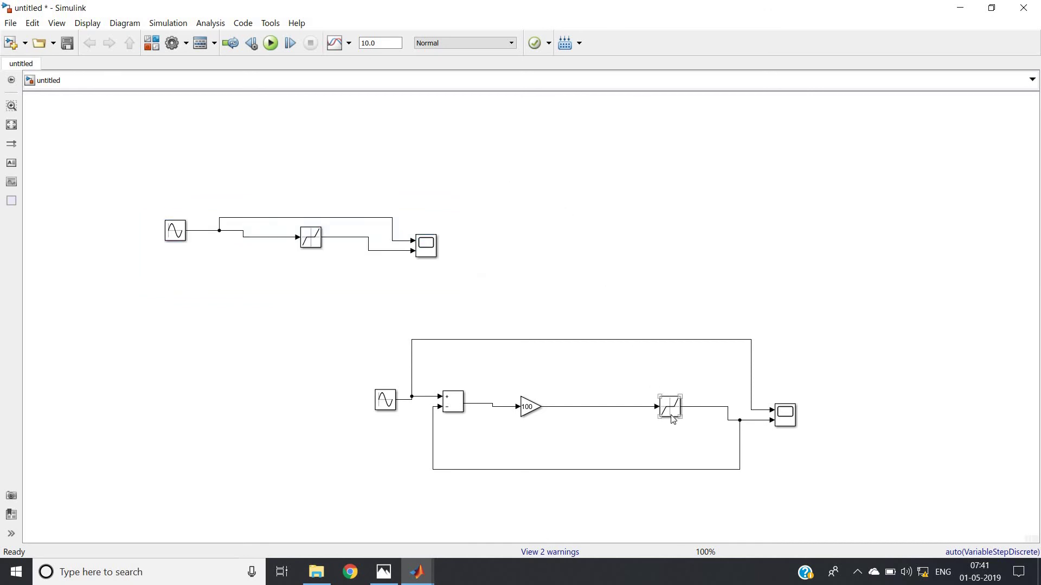
{"action": "left_click", "coordinate": [429, 380]}
{"action": "left_click_drag", "start_coordinate": [427, 363], "coordinate": [582, 443]}
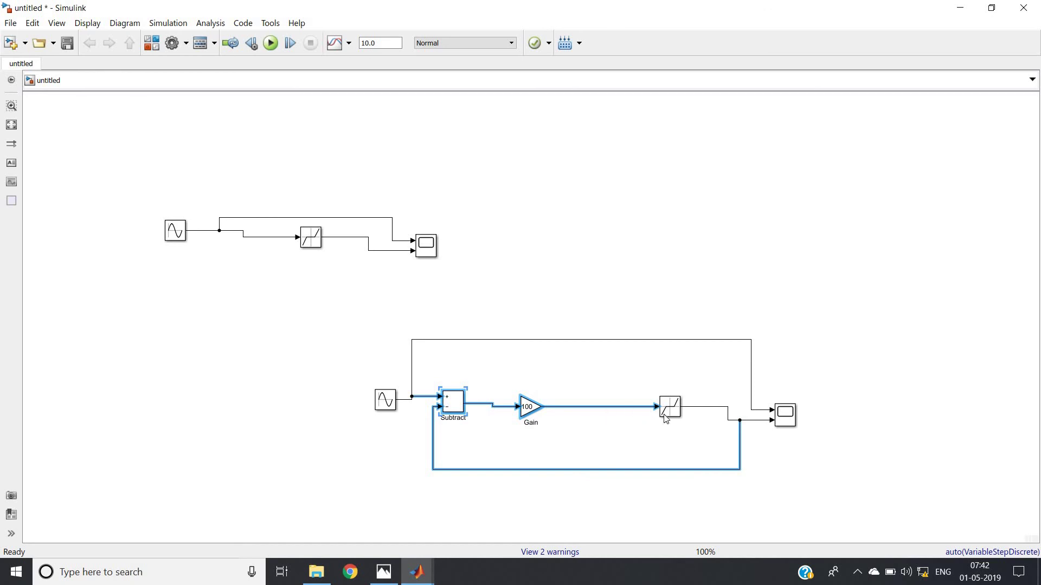
{"action": "left_click", "coordinate": [500, 510]}
{"action": "left_click", "coordinate": [383, 572]}
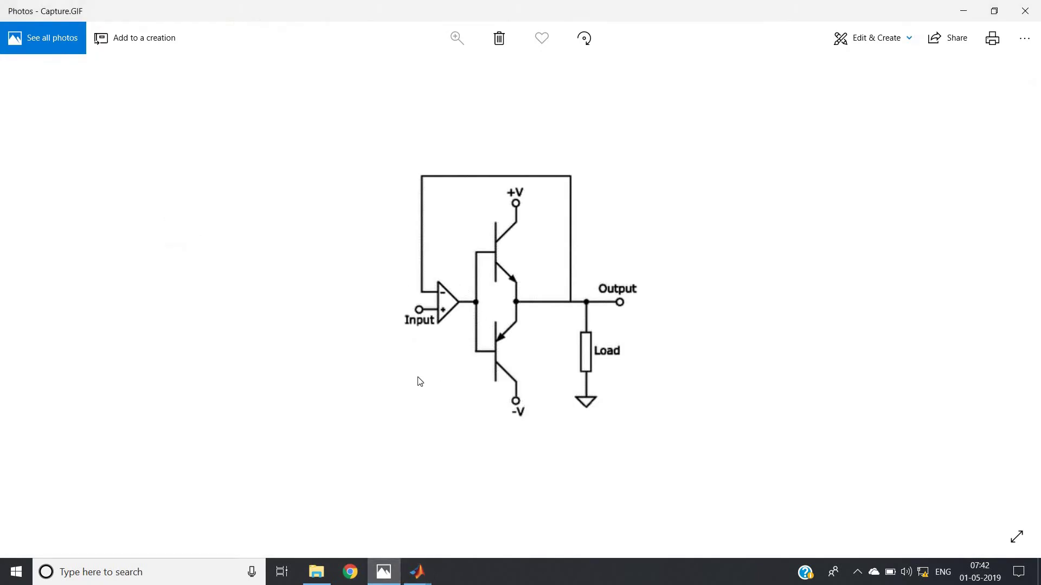